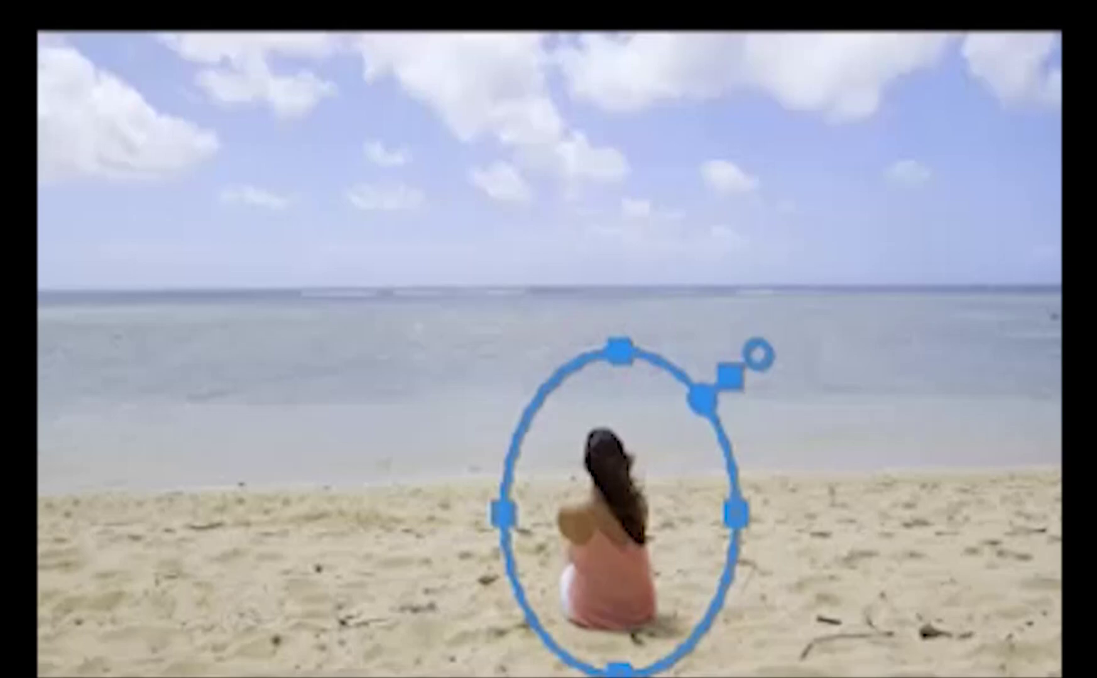
Step: Reposition the elliptical mask on the beach footage and widen its feathered edge outward
{"action": "left_click_drag", "start_coordinate": [603, 462], "coordinate": [643, 564]}
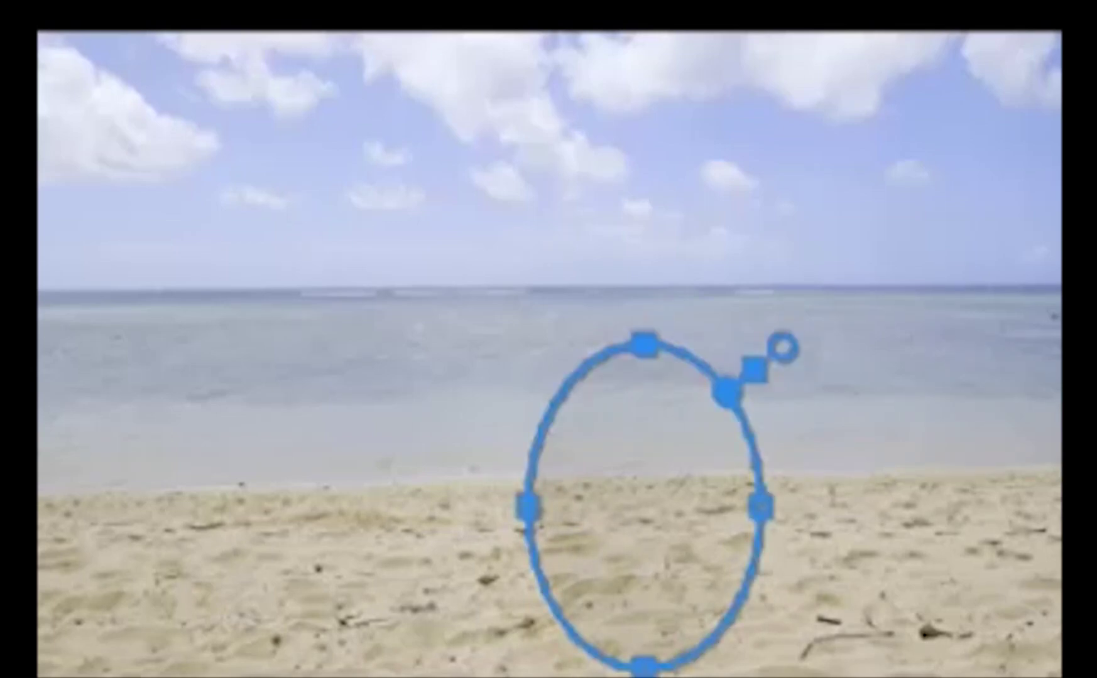
{"action": "left_click_drag", "start_coordinate": [783, 348], "coordinate": [817, 319]}
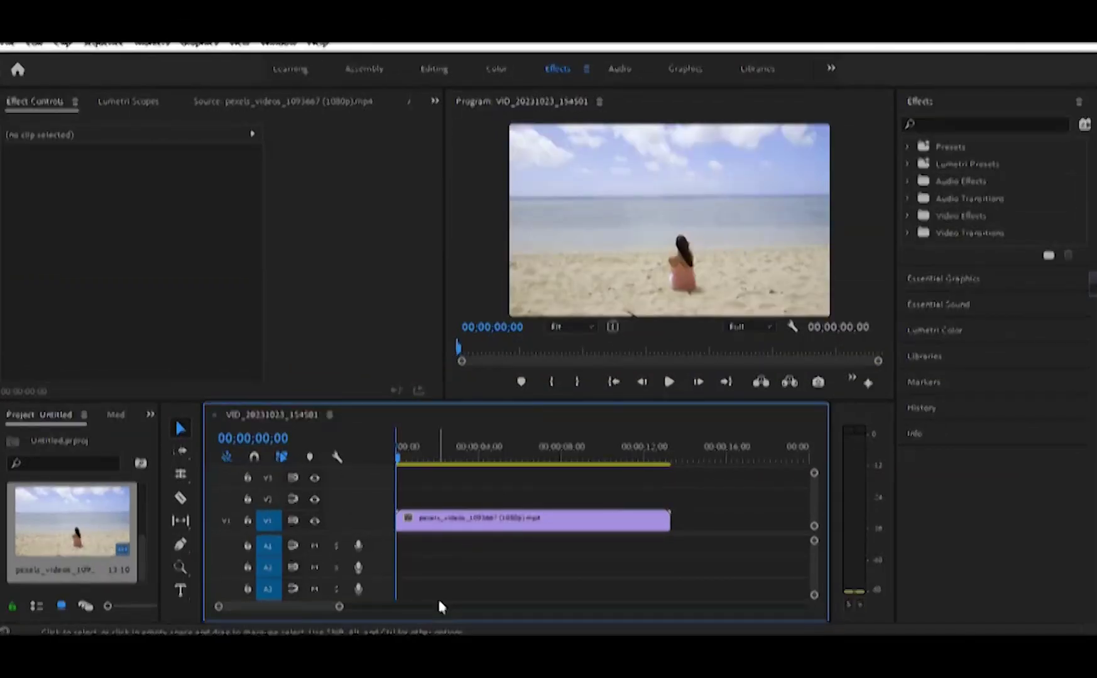
Step: Duplicate the beach clip from track V1 onto track V2, aligned with the original
{"action": "left_click", "coordinate": [455, 522]}
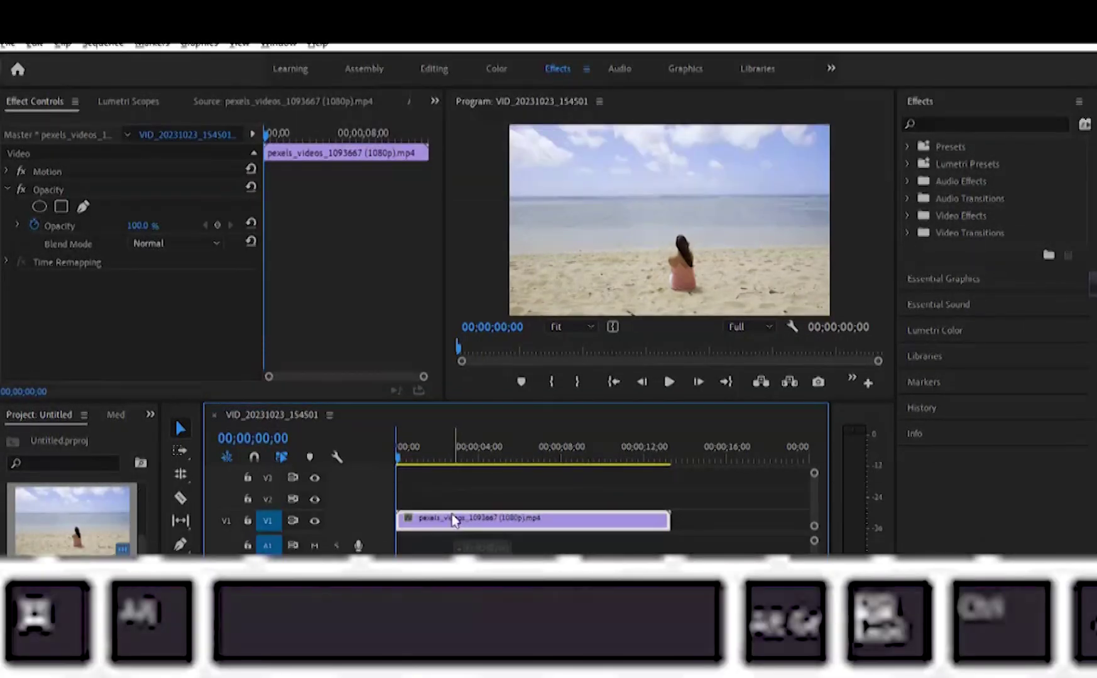
{"action": "left_click_drag", "start_coordinate": [452, 514], "coordinate": [457, 498]}
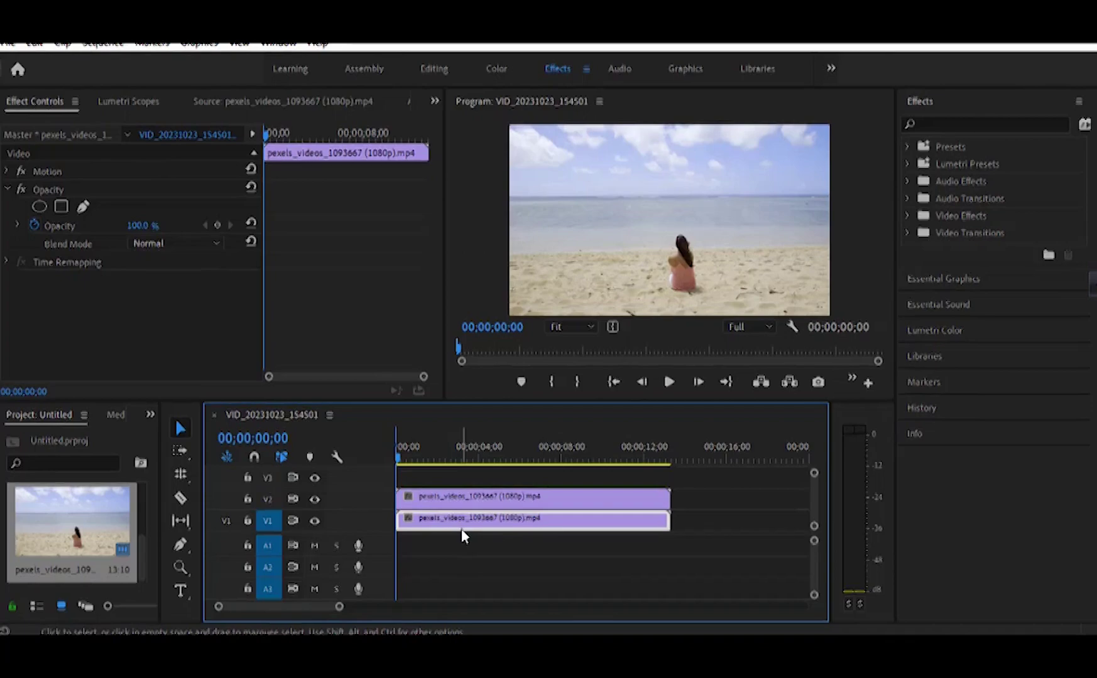
Step: Add an elliptical opacity mask to the selected clip and narrow it to fit around the seated woman
{"action": "left_click", "coordinate": [36, 103]}
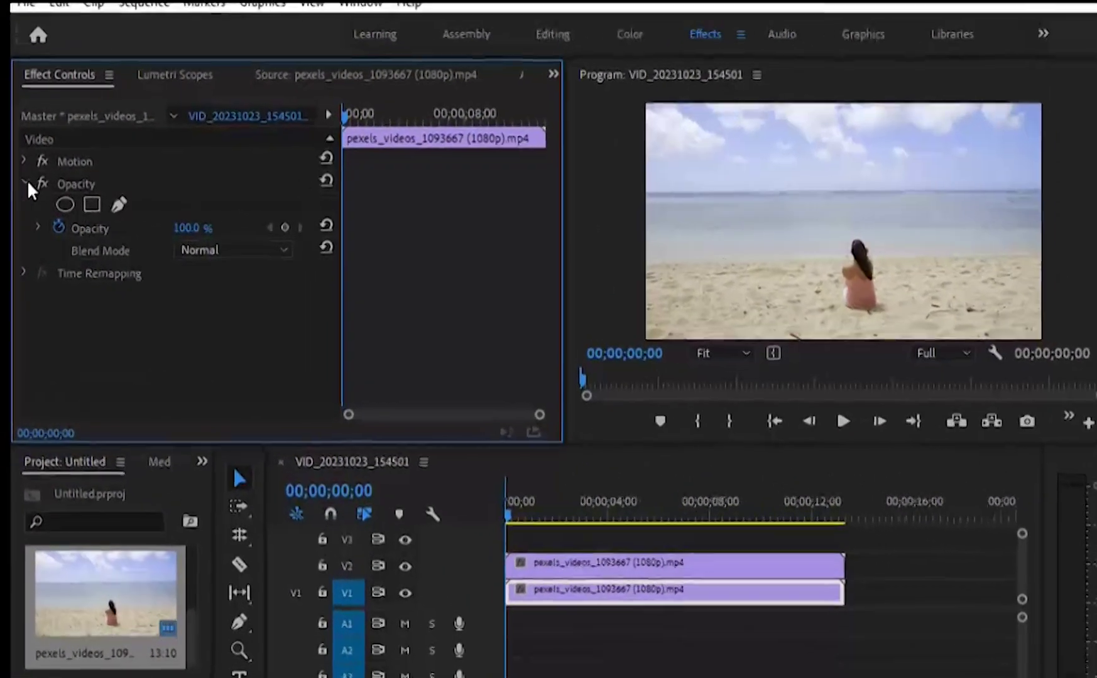
{"action": "left_click", "coordinate": [18, 187]}
{"action": "left_click", "coordinate": [19, 188]}
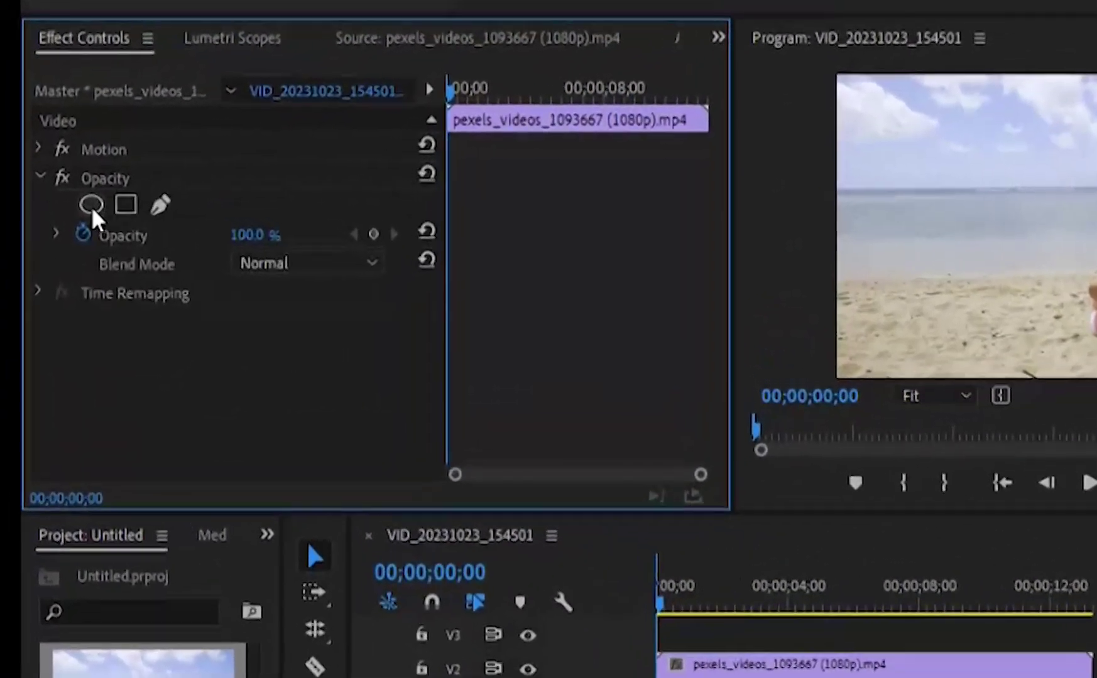
{"action": "left_click", "coordinate": [91, 204]}
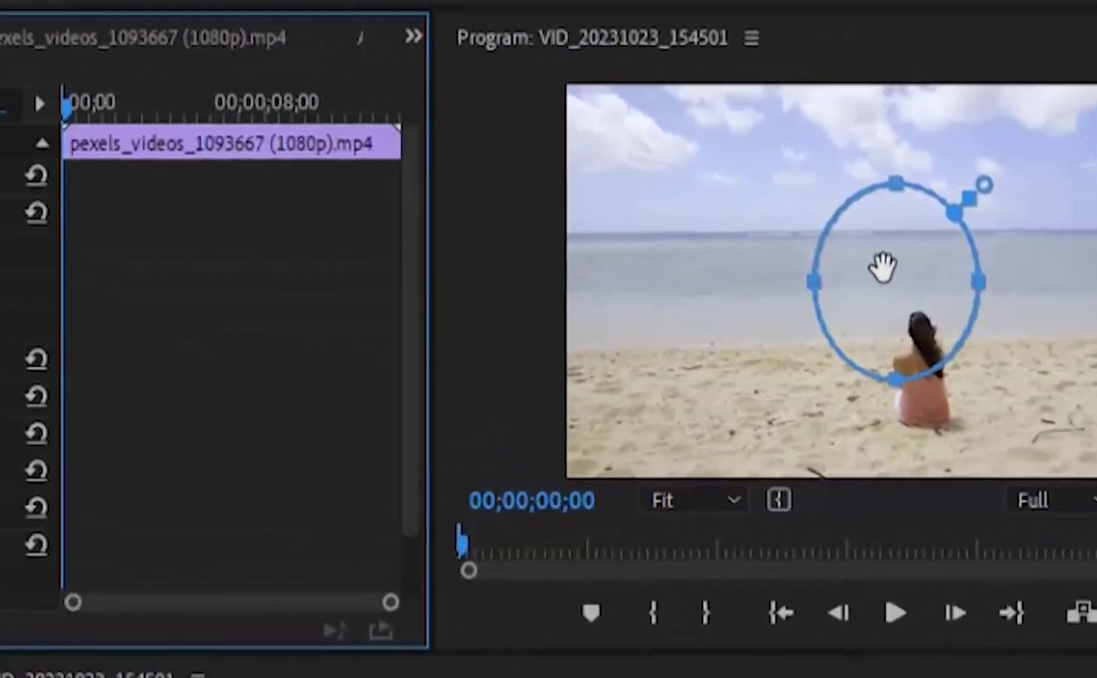
{"action": "left_click_drag", "start_coordinate": [882, 266], "coordinate": [904, 367]}
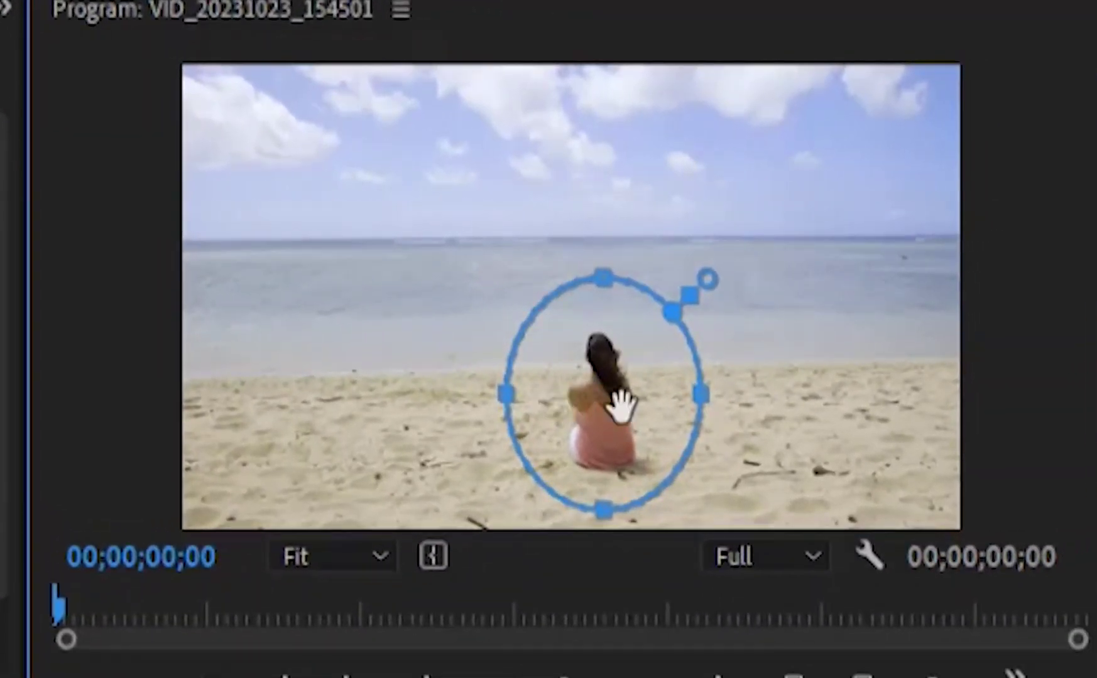
{"action": "left_click_drag", "start_coordinate": [506, 394], "coordinate": [538, 395]}
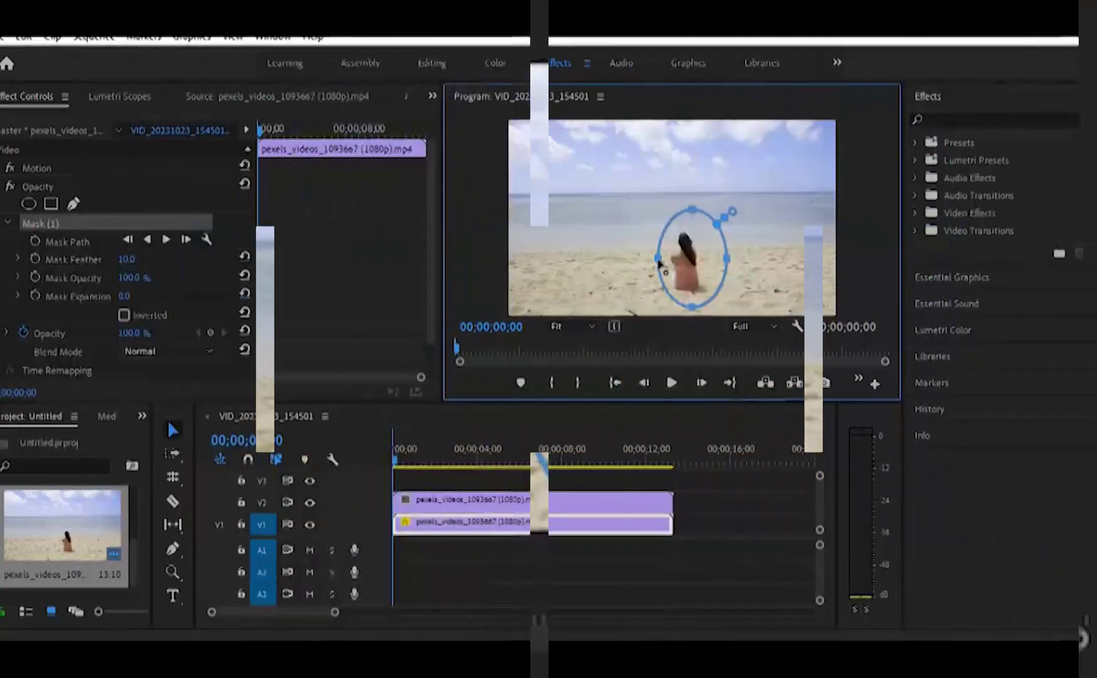
{"action": "left_click_drag", "start_coordinate": [701, 394], "coordinate": [671, 395]}
{"action": "left_click_drag", "start_coordinate": [685, 263], "coordinate": [689, 259]}
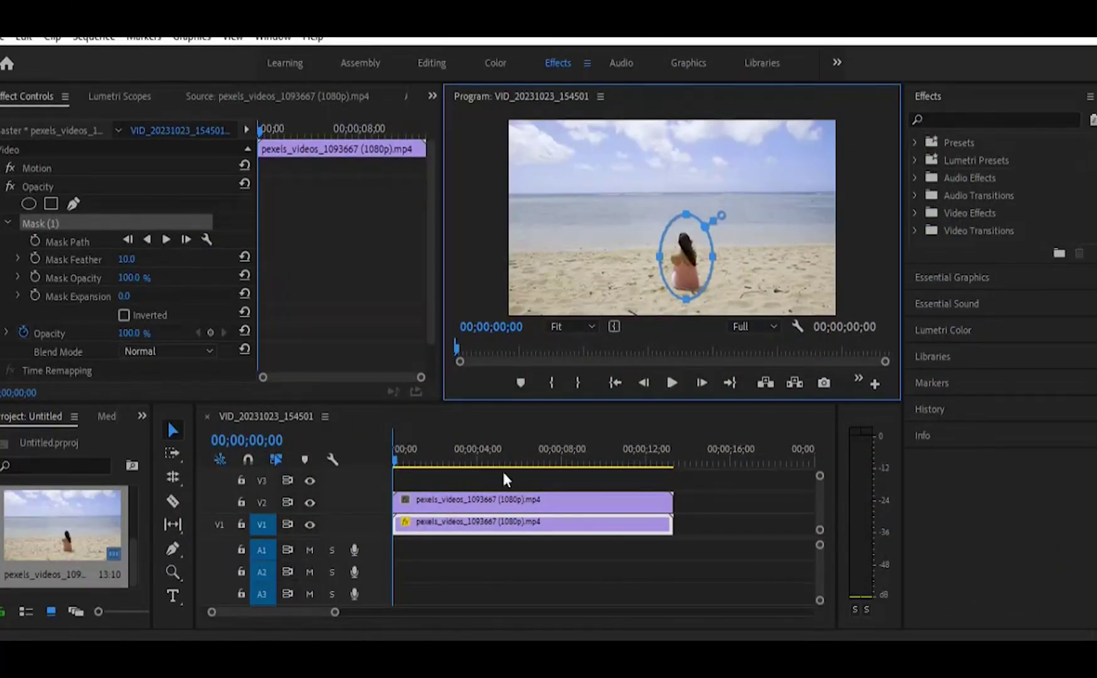
Step: Place the mask over empty sand beside the woman and set the masked clip's Position to 1813.0, 514.0 to cover her
{"action": "left_click", "coordinate": [456, 502]}
{"action": "left_click", "coordinate": [461, 524]}
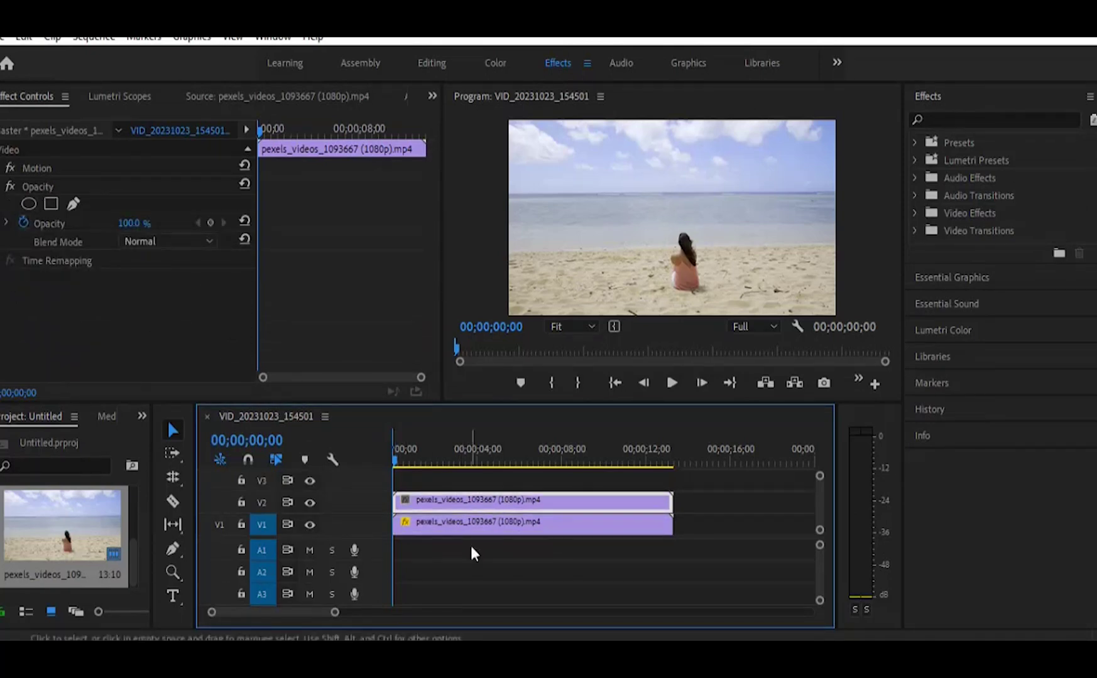
{"action": "left_click", "coordinate": [445, 525]}
{"action": "left_click", "coordinate": [8, 224]}
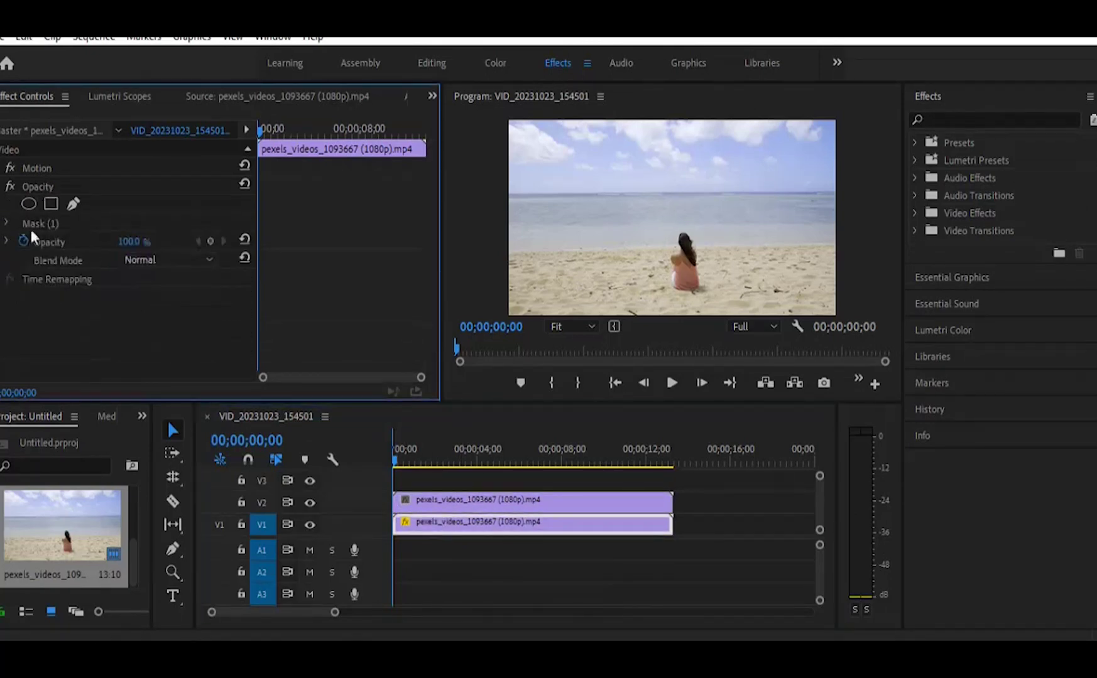
{"action": "left_click", "coordinate": [29, 226]}
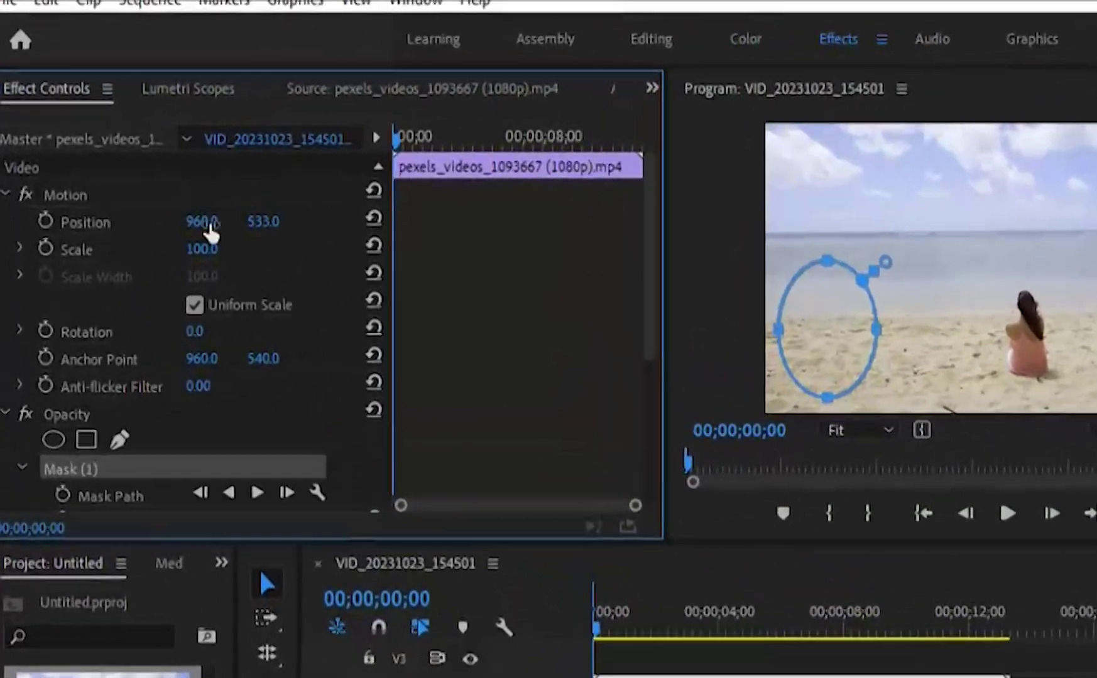
{"action": "mouse_move", "coordinate": [167, 217]}
{"action": "left_mouse_down"}
{"action": "mouse_move", "coordinate": [188, 217]}
{"action": "mouse_move", "coordinate": [167, 217]}
{"action": "left_mouse_up"}
{"action": "left_click_drag", "start_coordinate": [292, 283], "coordinate": [331, 251]}
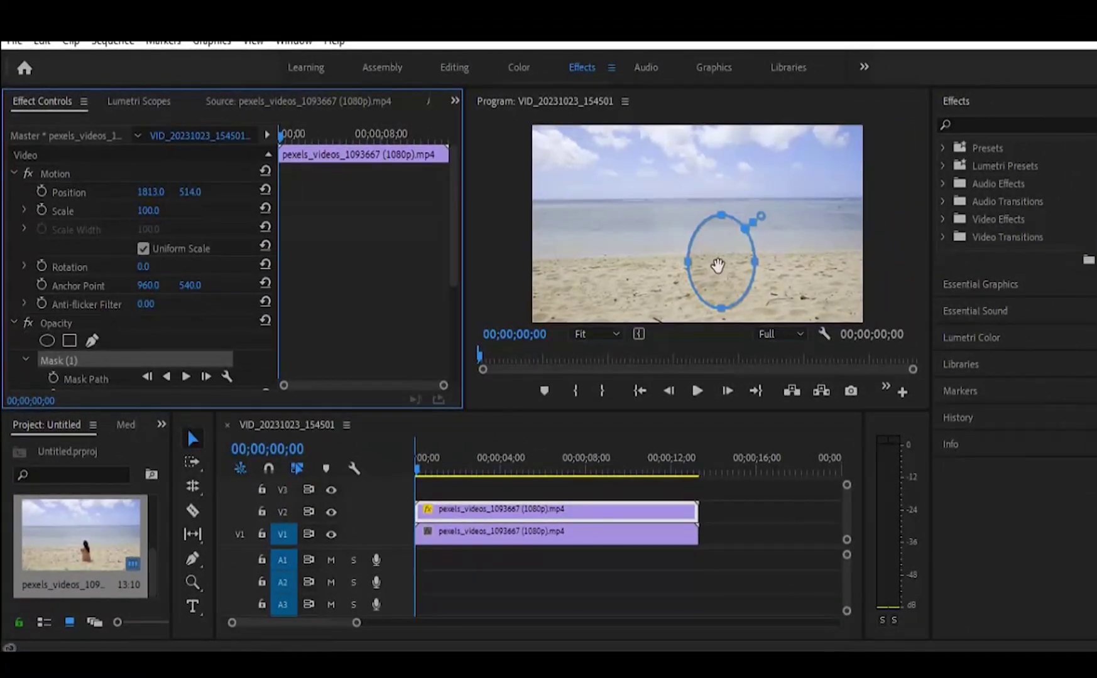
Step: Enable keyframing for the Mask Path and the clip's Position at 00;00;00;00
{"action": "left_click", "coordinate": [26, 360]}
{"action": "left_click", "coordinate": [14, 174]}
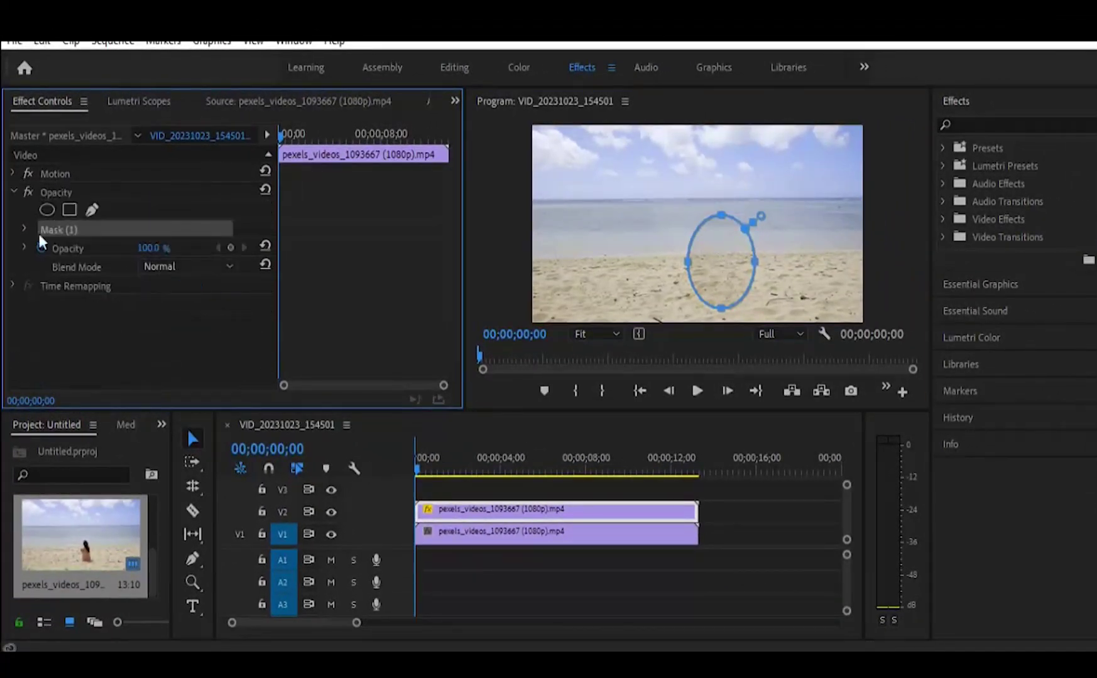
{"action": "left_click", "coordinate": [24, 228]}
{"action": "left_click", "coordinate": [61, 248]}
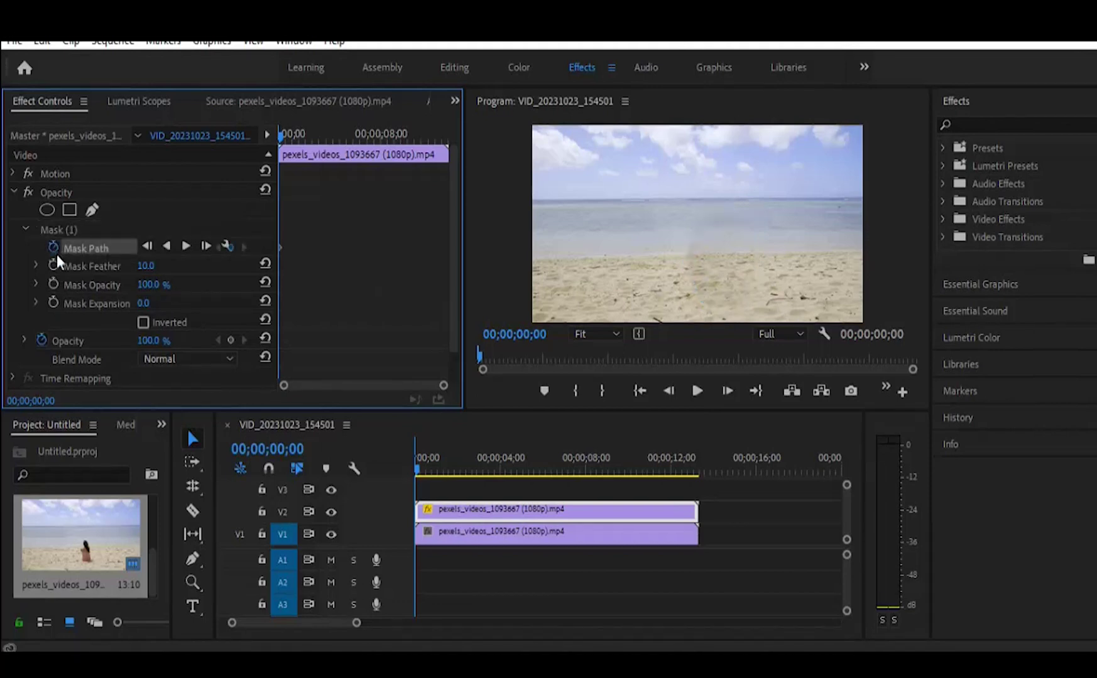
{"action": "left_click", "coordinate": [12, 173]}
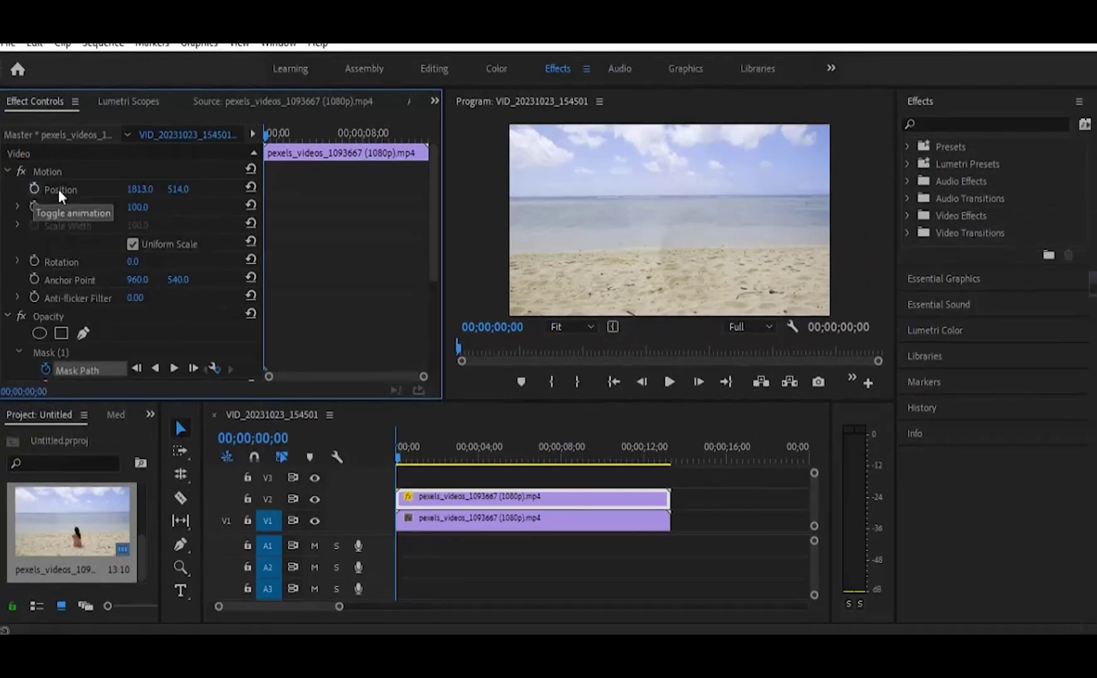
{"action": "left_click", "coordinate": [68, 370]}
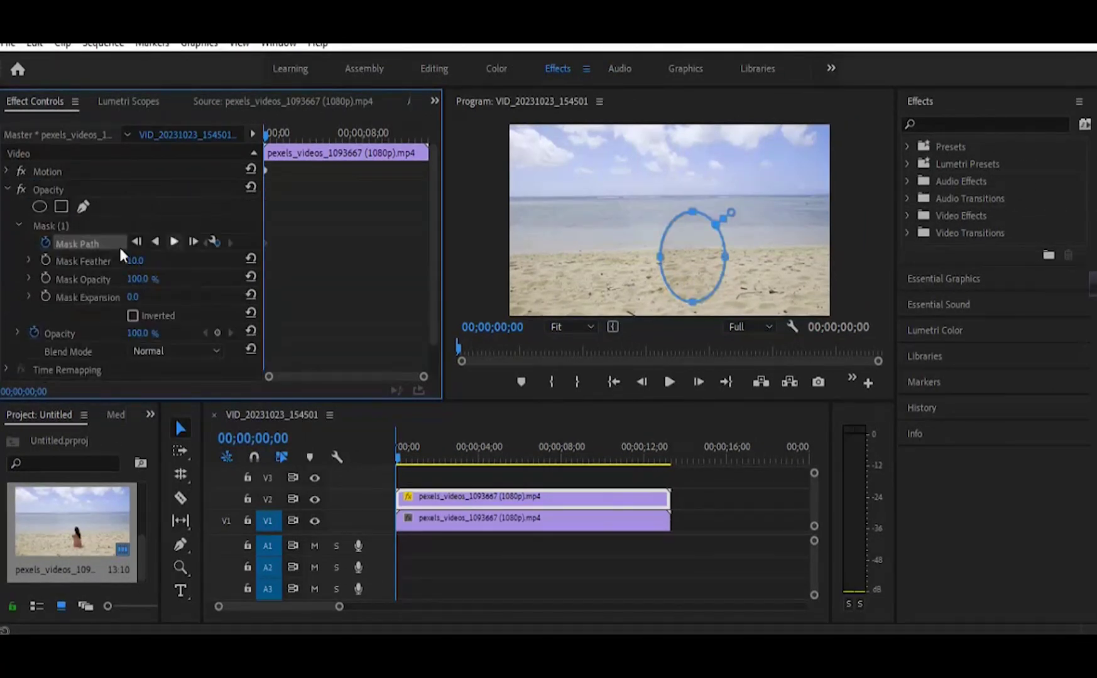
Step: Set the mask's feather to 90.0 and its expansion to 3.0
{"action": "left_click_drag", "start_coordinate": [131, 260], "coordinate": [288, 253]}
{"action": "left_click_drag", "start_coordinate": [133, 296], "coordinate": [110, 296]}
Step: Add a Position keyframe at 00;00;04;02 with the horizontal value 1602.0 so the patch covers the woman again
{"action": "left_click_drag", "start_coordinate": [409, 462], "coordinate": [479, 458]}
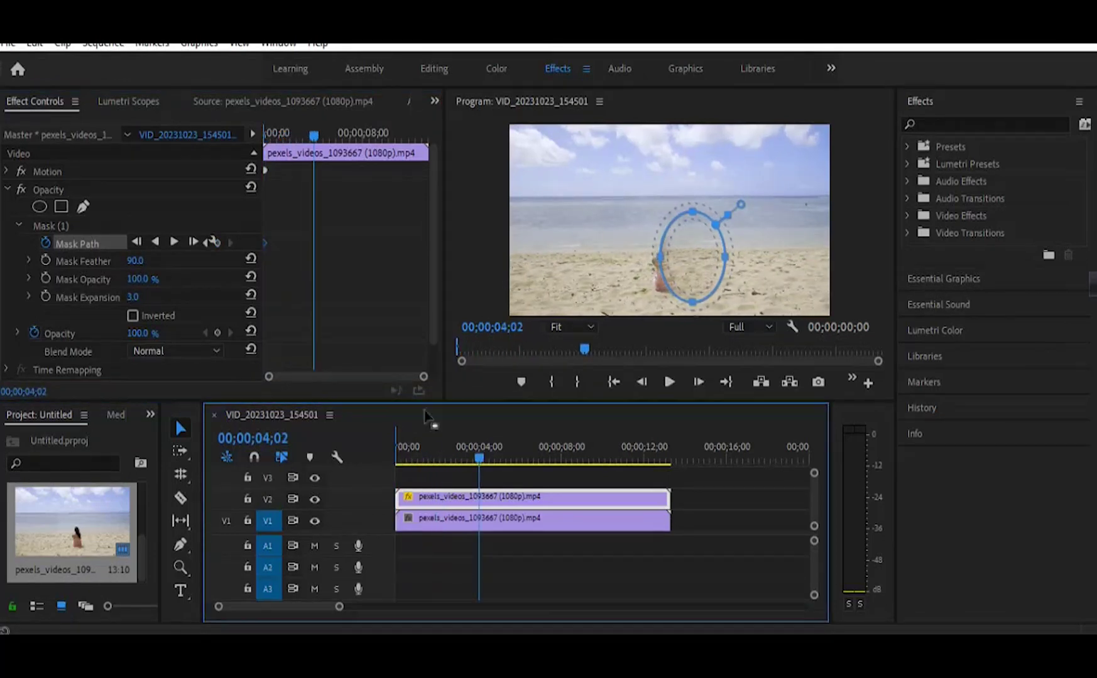
{"action": "left_click", "coordinate": [7, 171]}
{"action": "left_click_drag", "start_coordinate": [140, 190], "coordinate": [7, 190]}
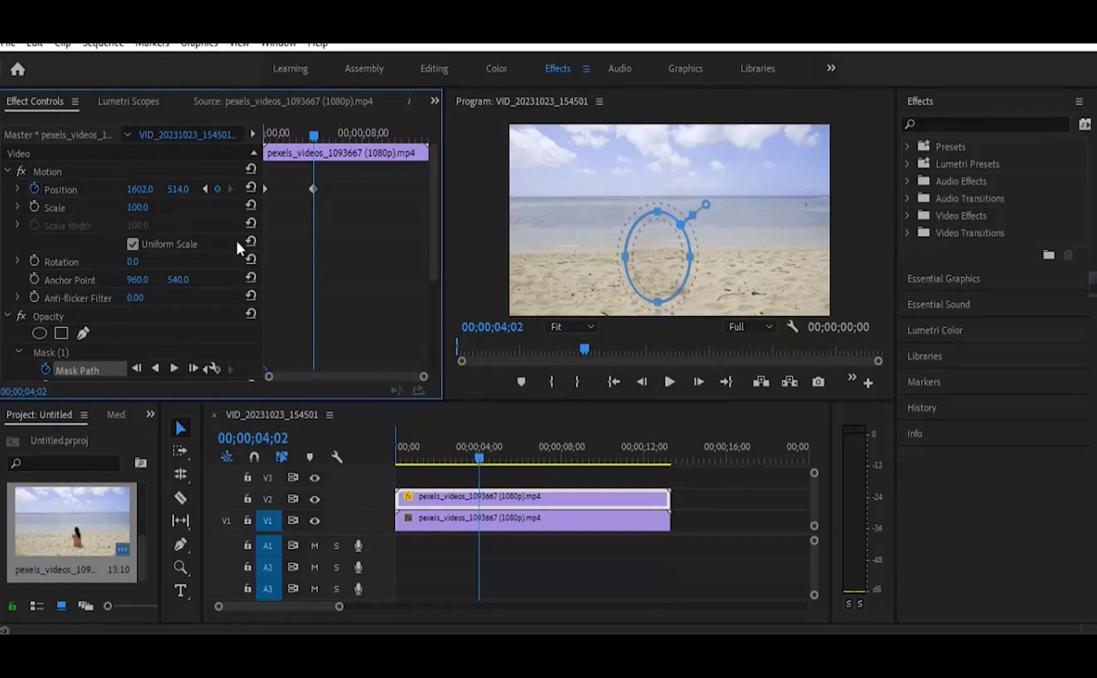
{"action": "scroll", "coordinate": [254, 353], "scroll_direction": "down", "scroll_amount": 2}
{"action": "left_click_drag", "start_coordinate": [433, 269], "coordinate": [435, 241]}
Step: Add three further Position keyframes up to the clip's end, including a horizontal value of 1538.0 at 00;00;11;12
{"action": "left_click_drag", "start_coordinate": [480, 459], "coordinate": [588, 463]}
{"action": "left_click_drag", "start_coordinate": [140, 189], "coordinate": [99, 190]}
{"action": "left_click_drag", "start_coordinate": [589, 459], "coordinate": [632, 464]}
{"action": "left_click_drag", "start_coordinate": [140, 190], "coordinate": [133, 190]}
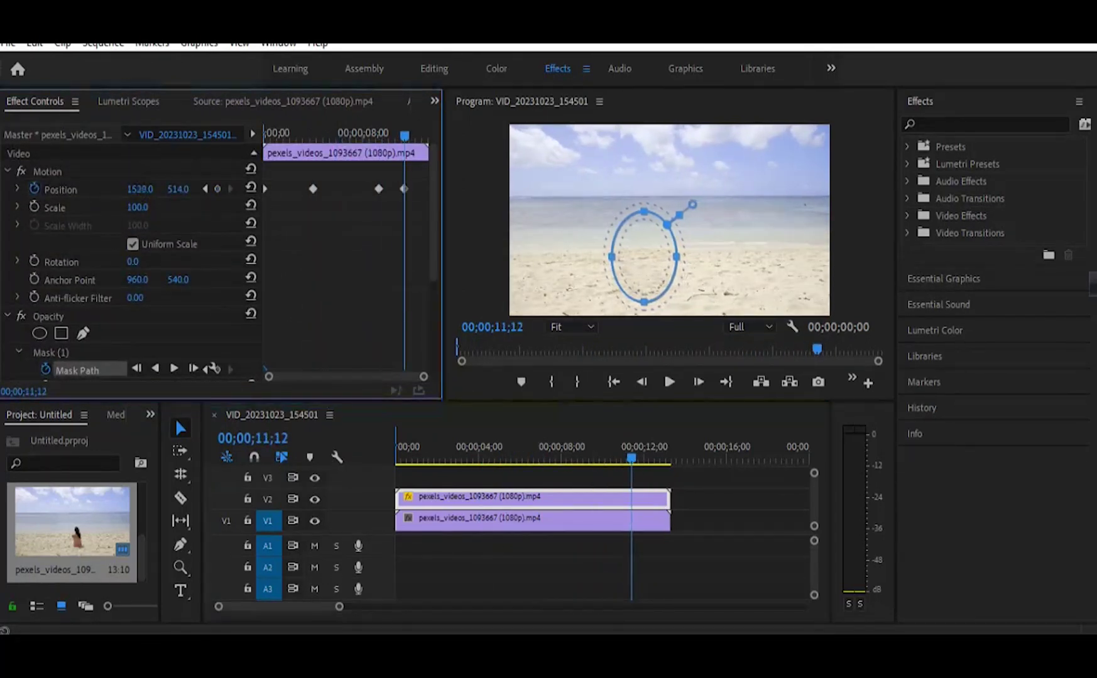
{"action": "left_click_drag", "start_coordinate": [631, 463], "coordinate": [656, 464]}
{"action": "left_click_drag", "start_coordinate": [134, 189], "coordinate": [123, 190]}
Step: Play the sequence from the start to check that the patch covers the woman throughout
{"action": "left_click", "coordinate": [669, 382]}
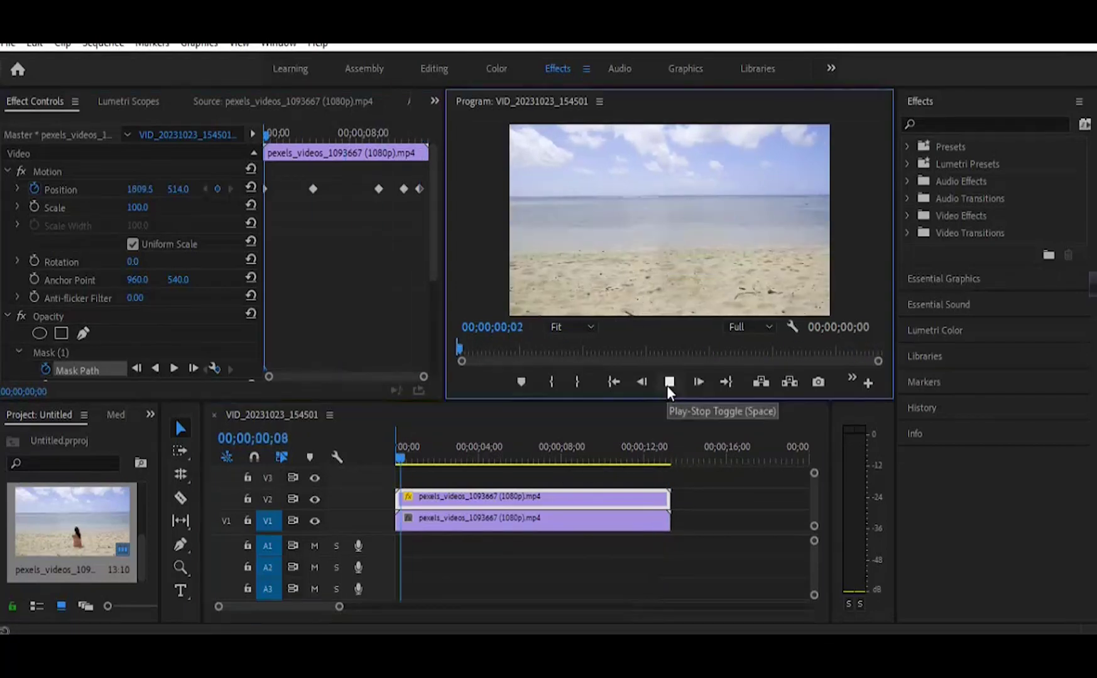
{"action": "left_click_drag", "start_coordinate": [653, 462], "coordinate": [388, 456]}
{"action": "left_click", "coordinate": [668, 385]}
{"action": "left_click", "coordinate": [668, 384]}
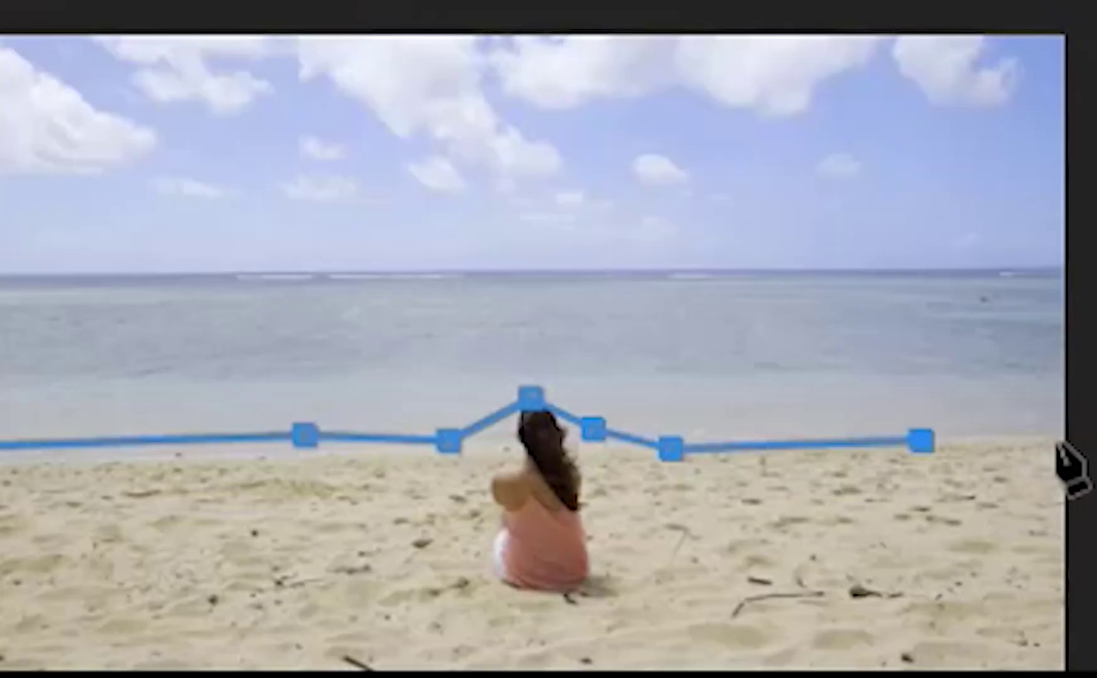
Step: Finish the pen-drawn mask around the sea by extending it to the frame's right edge and back along the horizon
{"action": "left_click", "coordinate": [1056, 444]}
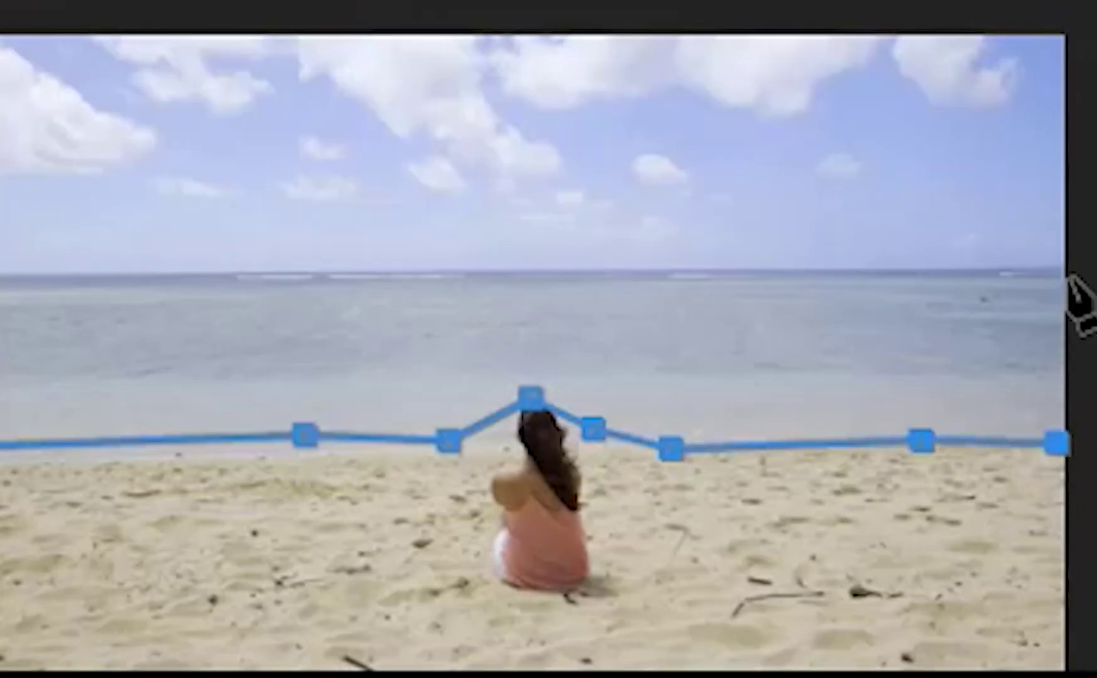
{"action": "left_click", "coordinate": [1067, 280]}
{"action": "left_click", "coordinate": [2, 285]}
{"action": "left_click_drag", "start_coordinate": [116, 443], "coordinate": [118, 512]}
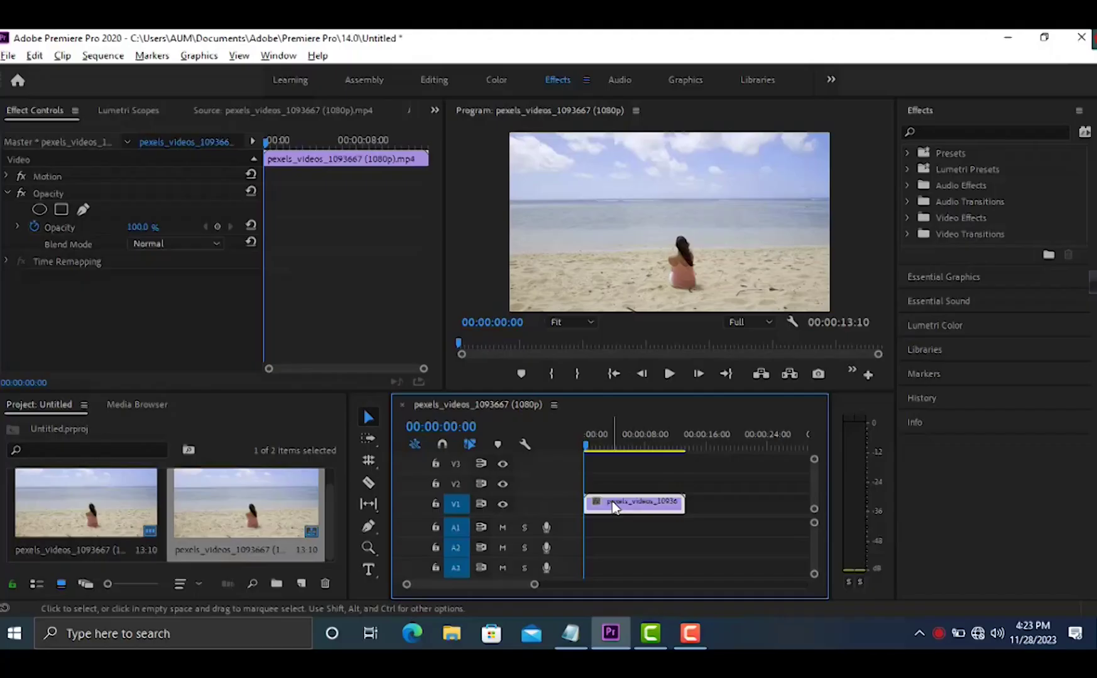
Step: Duplicate the clip onto V2 and pen-draw an opacity mask around the sea, following the shoreline, the woman's head and the horizon
{"action": "left_click_drag", "start_coordinate": [615, 496], "coordinate": [607, 483]}
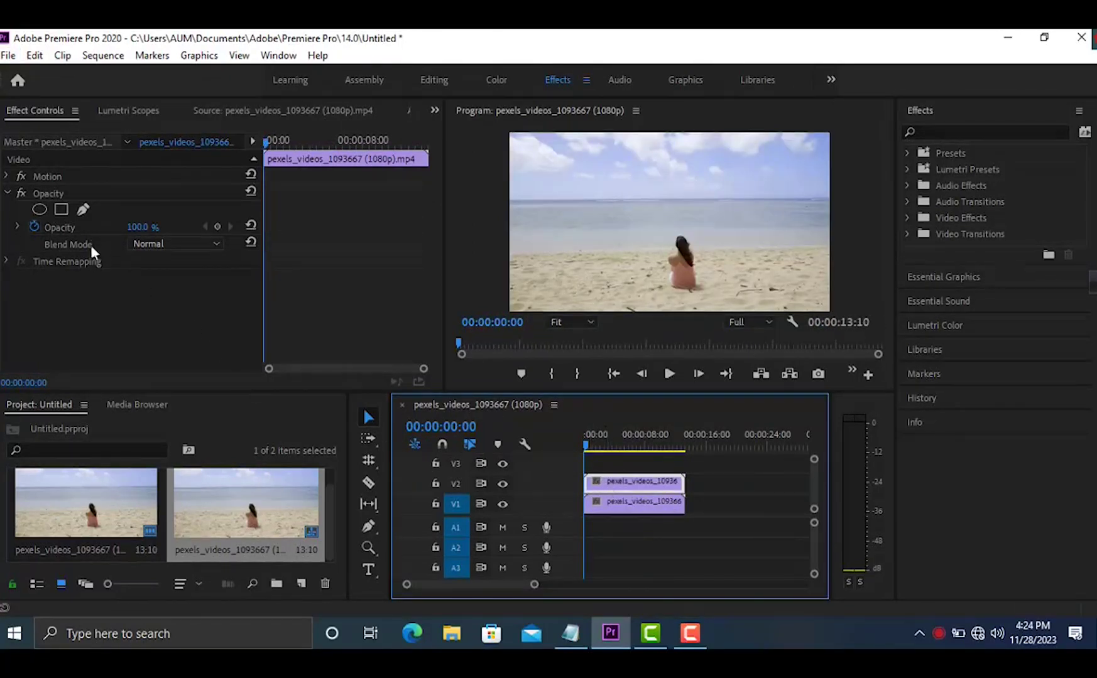
{"action": "left_click", "coordinate": [82, 212]}
{"action": "left_click", "coordinate": [510, 252]}
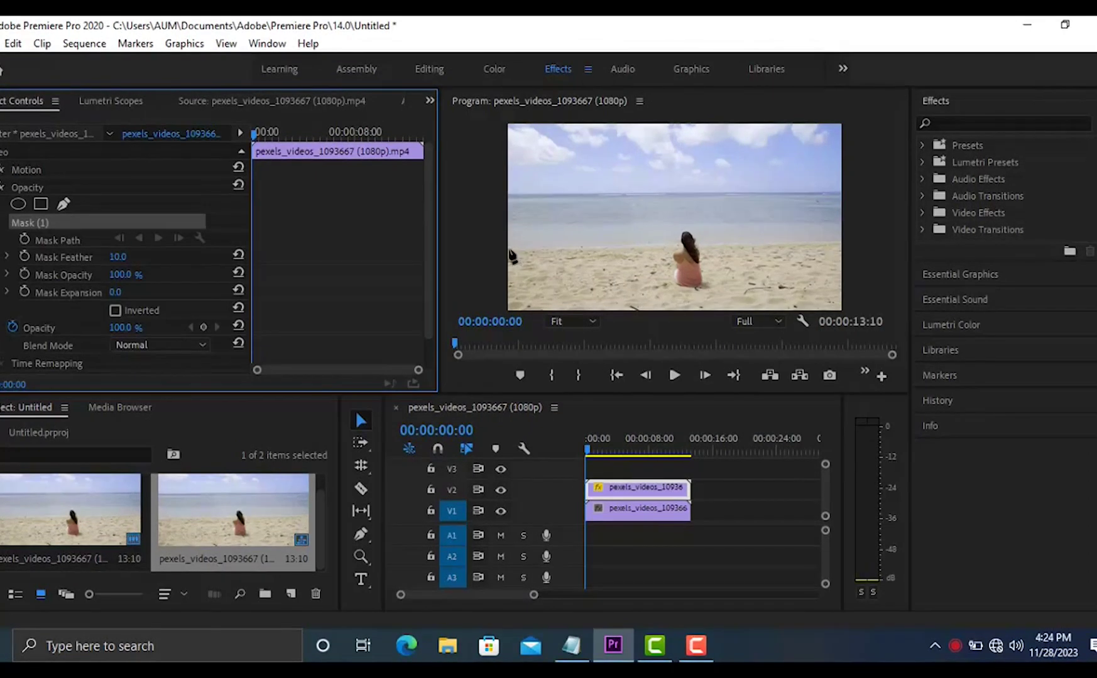
{"action": "left_click_drag", "start_coordinate": [694, 229], "coordinate": [696, 231]}
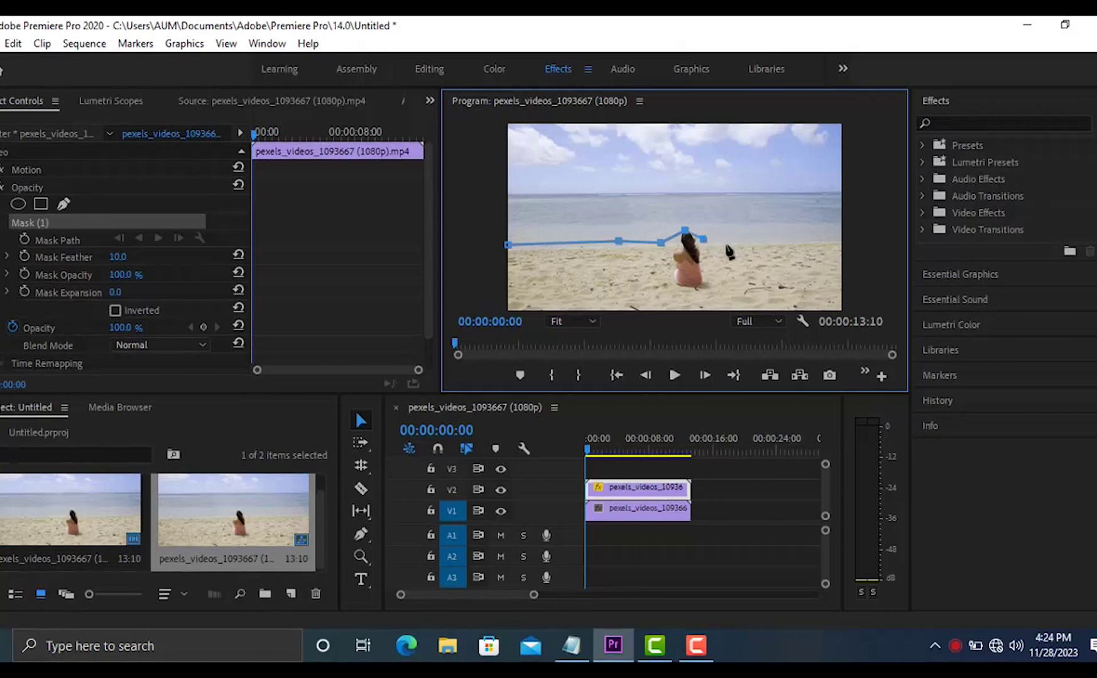
{"action": "left_click", "coordinate": [508, 197]}
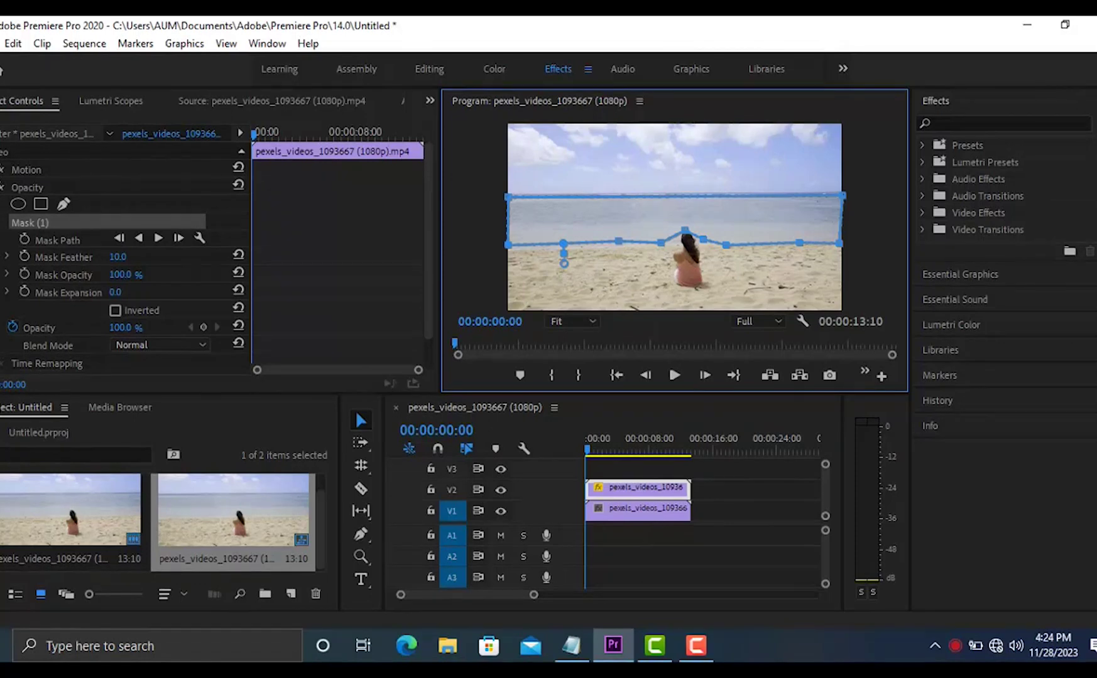
Step: Recolour the sea with Faded Film 97.5, Sharpen 100.0, Vibrance 100.0, Saturation 200.0, a blue Shadow Tint and Tint Balance 90.1, and preview it
{"action": "left_click", "coordinate": [943, 326]}
{"action": "left_click_drag", "start_coordinate": [1012, 489], "coordinate": [1059, 490]}
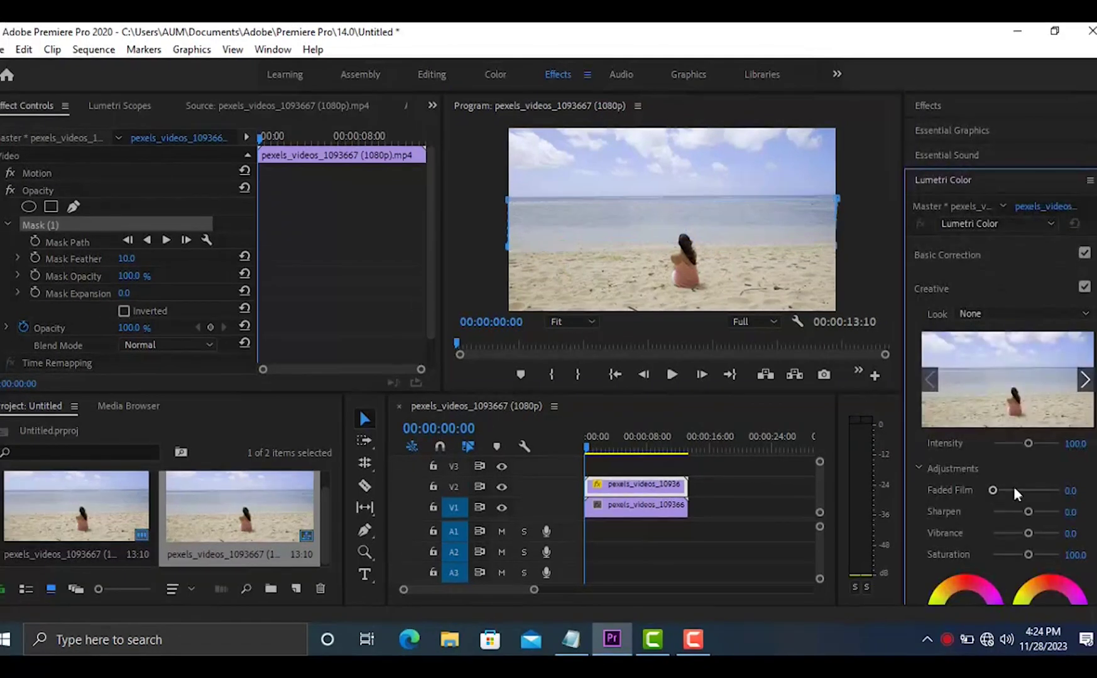
{"action": "left_click_drag", "start_coordinate": [1027, 512], "coordinate": [1060, 554]}
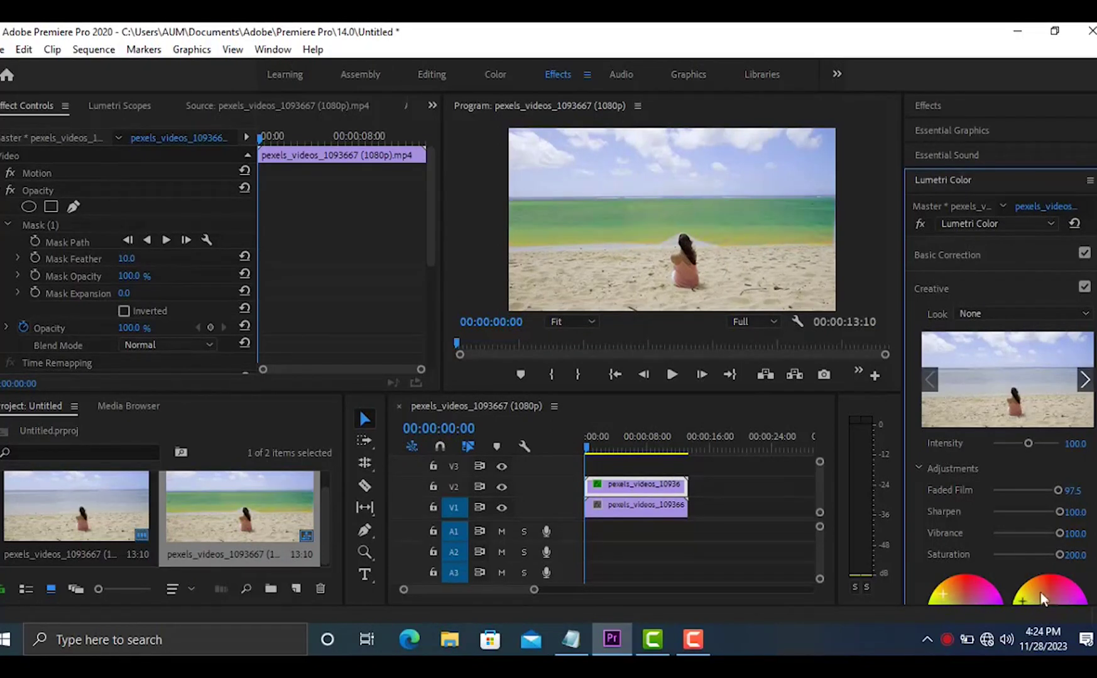
{"action": "scroll", "coordinate": [944, 601], "scroll_direction": "down", "scroll_amount": 5}
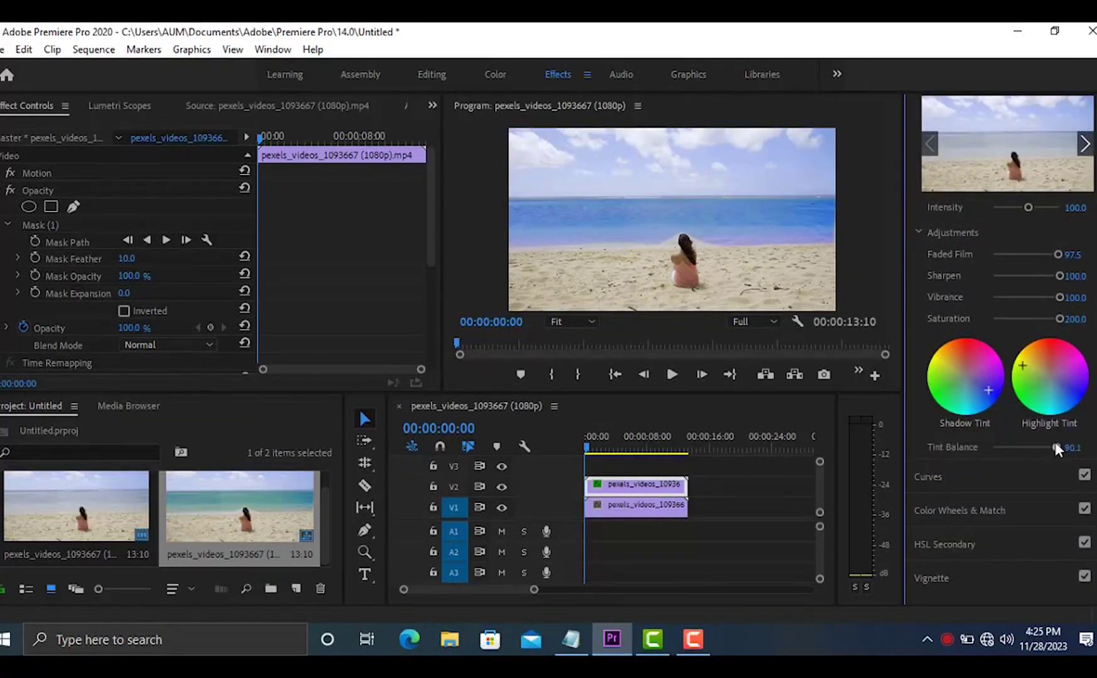
{"action": "left_click", "coordinate": [672, 374]}
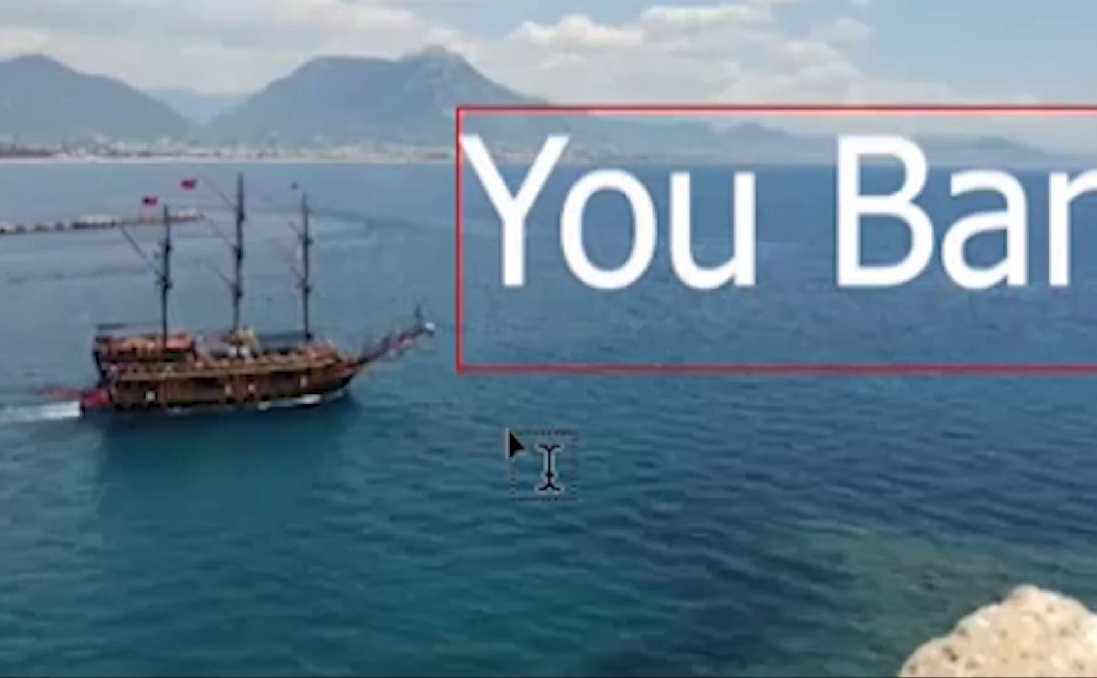
{"action": "left_click", "coordinate": [456, 277]}
{"action": "left_click_drag", "start_coordinate": [456, 277], "coordinate": [571, 395]}
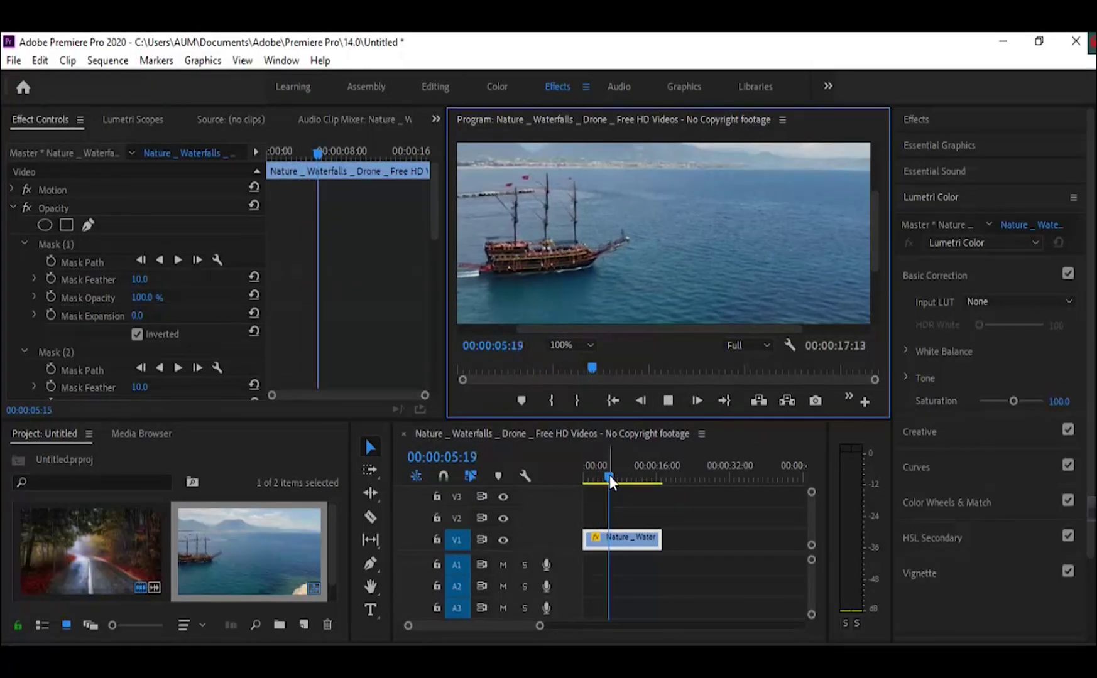
Step: Add the title "You Bangla Tipsv" over the sea in front of the ship, on V2 across the ship clip's full length
{"action": "key", "text": "space"}
{"action": "left_click", "coordinate": [633, 468]}
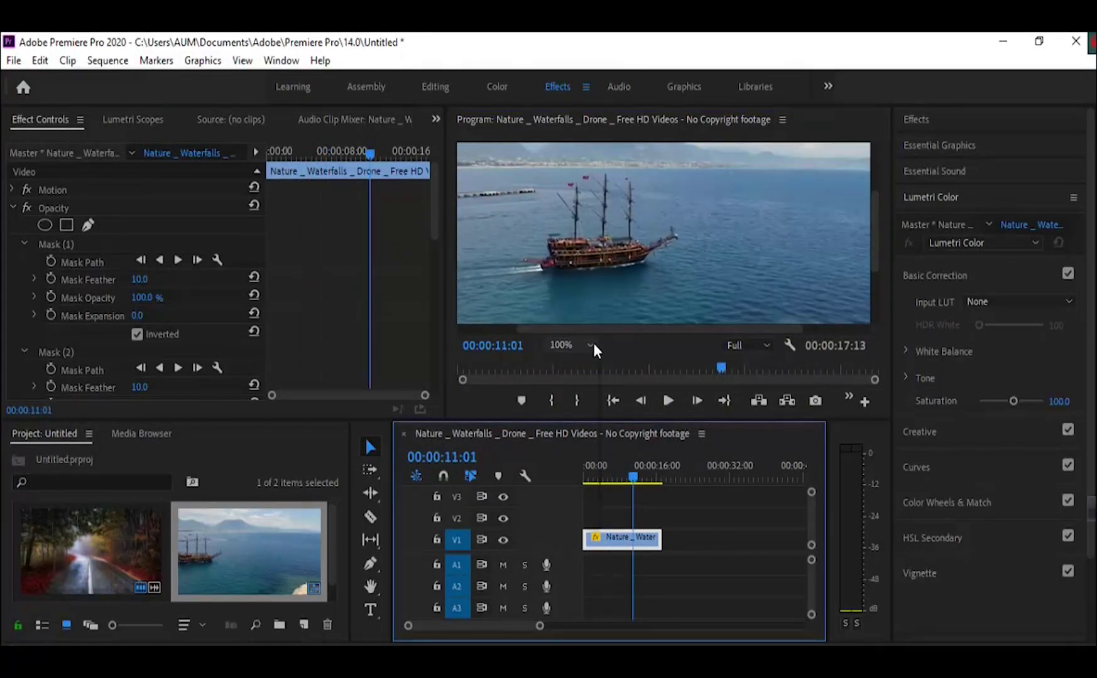
{"action": "left_click", "coordinate": [591, 344]}
{"action": "left_click", "coordinate": [574, 376]}
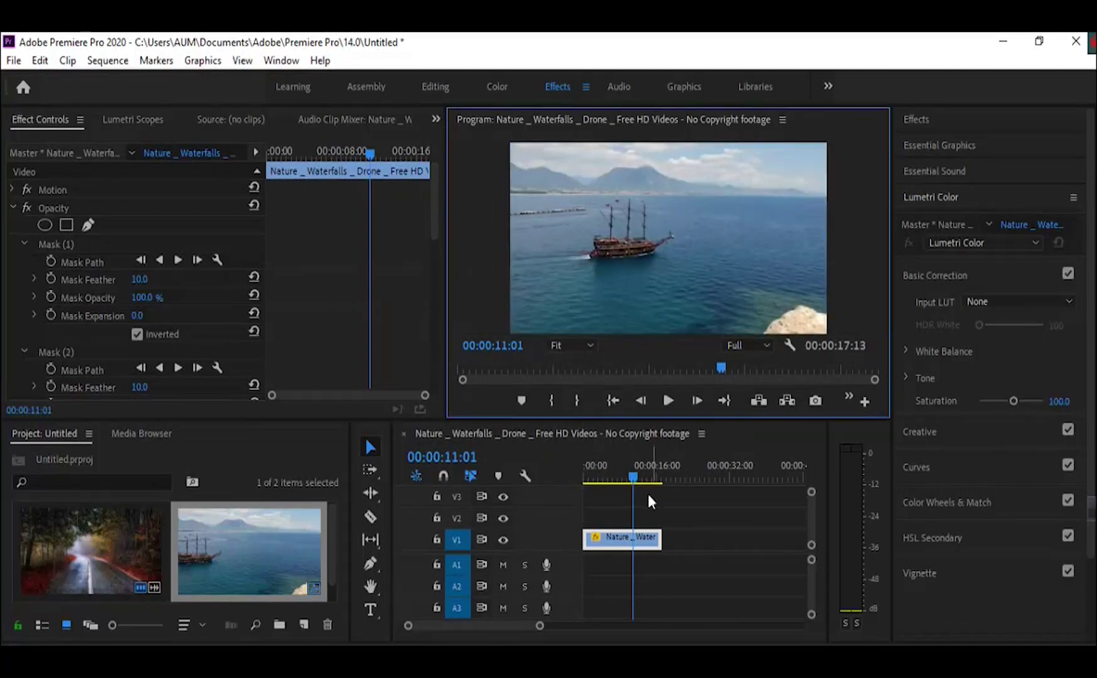
{"action": "left_click_drag", "start_coordinate": [634, 476], "coordinate": [610, 478]}
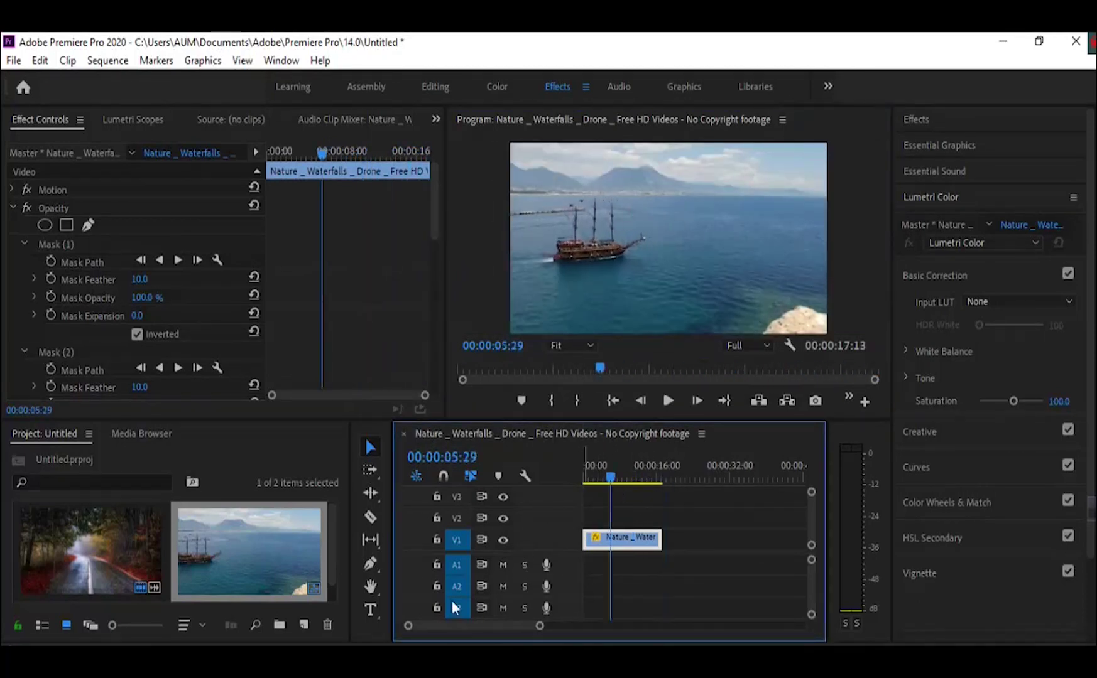
{"action": "left_click", "coordinate": [370, 610]}
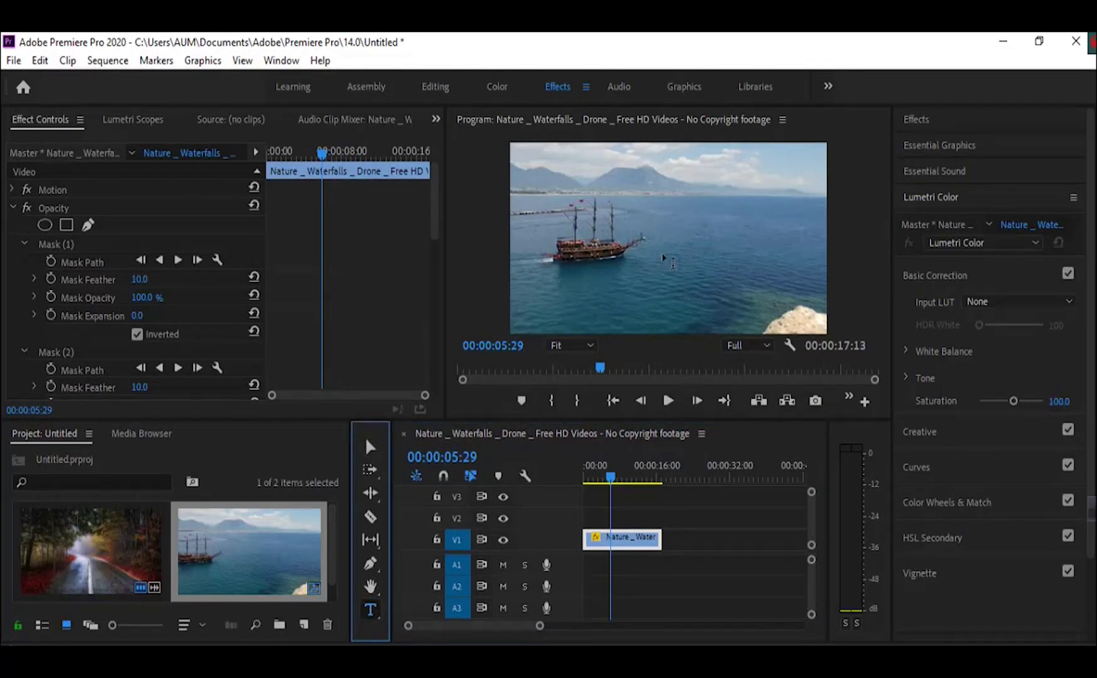
{"action": "left_click", "coordinate": [660, 237]}
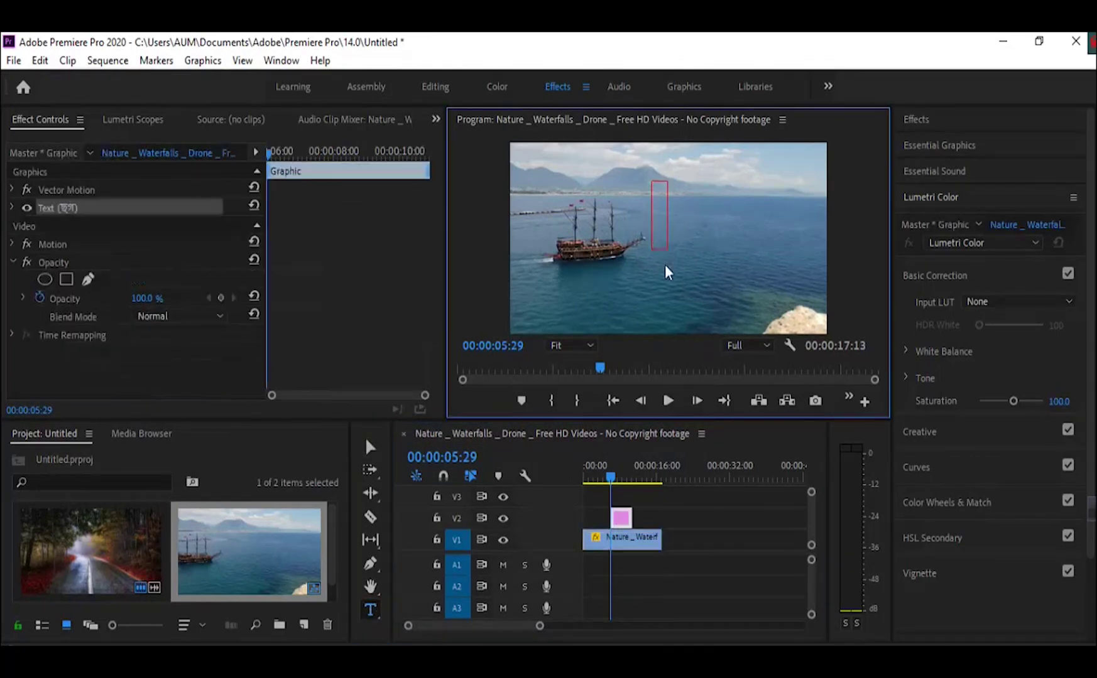
{"action": "type", "text": "You Bangla Tipsv"}
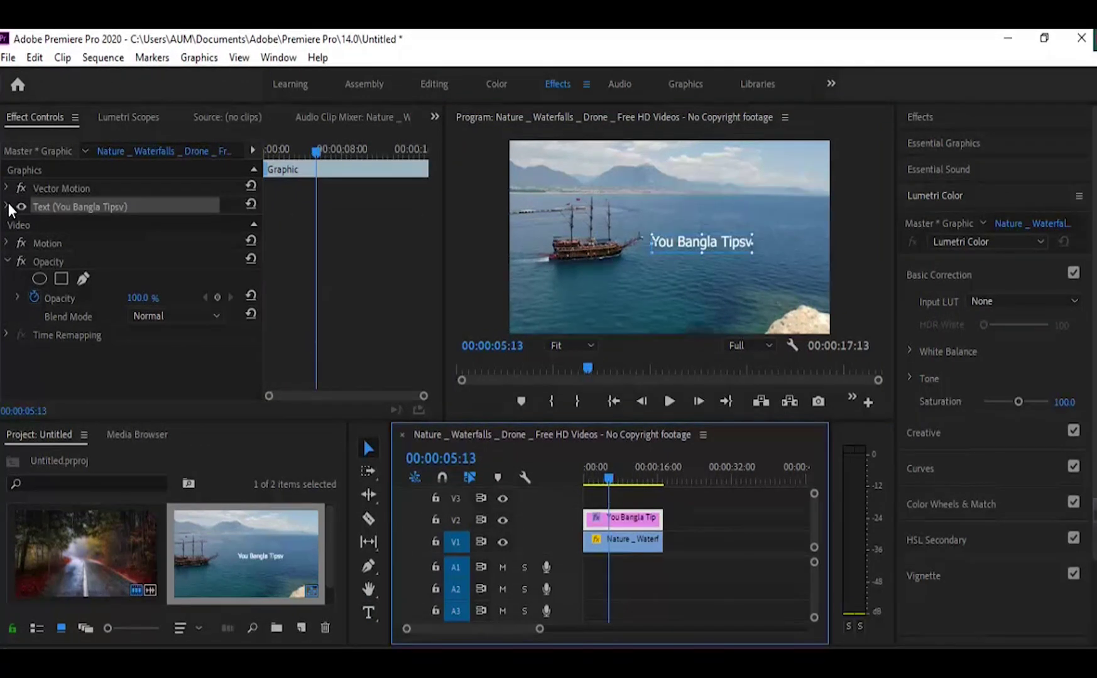
Step: Add a rectangular opacity mask to the title graphic and stretch its corners to enclose the whole text
{"action": "left_click", "coordinate": [7, 207]}
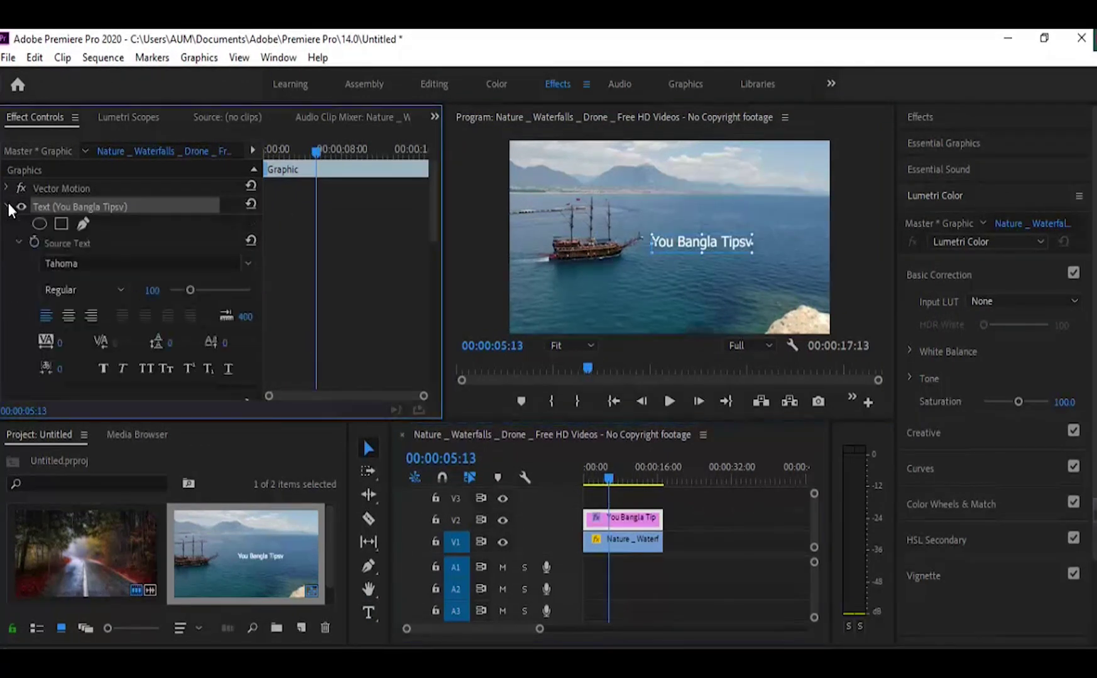
{"action": "left_click", "coordinate": [6, 189]}
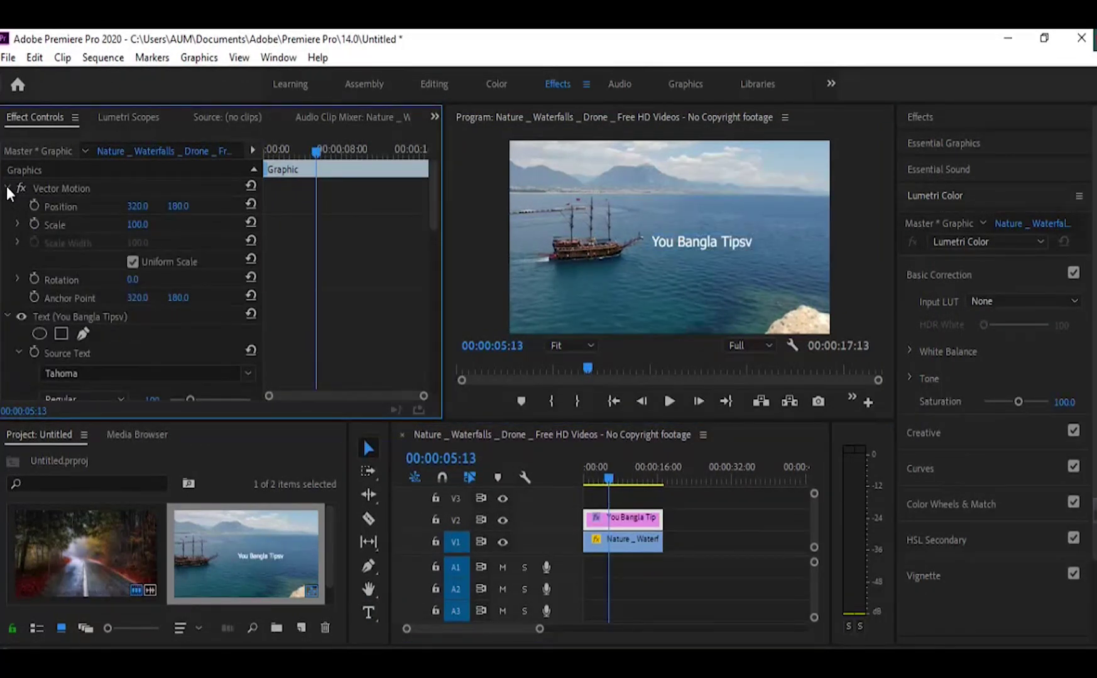
{"action": "left_click", "coordinate": [7, 188]}
{"action": "left_click", "coordinate": [9, 207]}
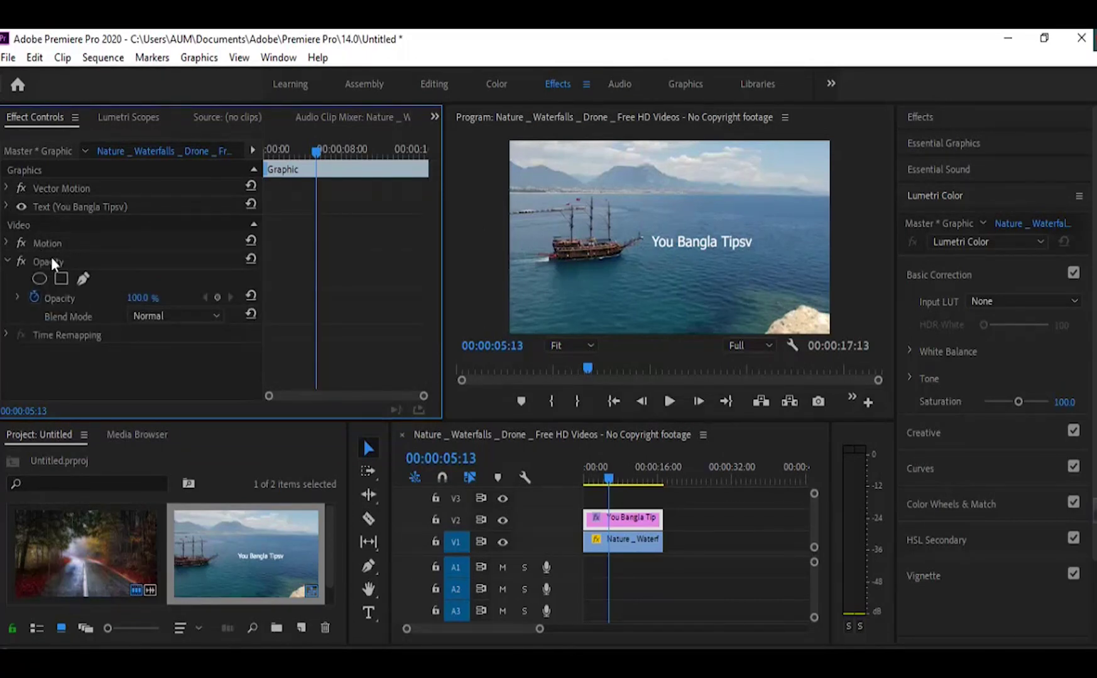
{"action": "left_click", "coordinate": [61, 279]}
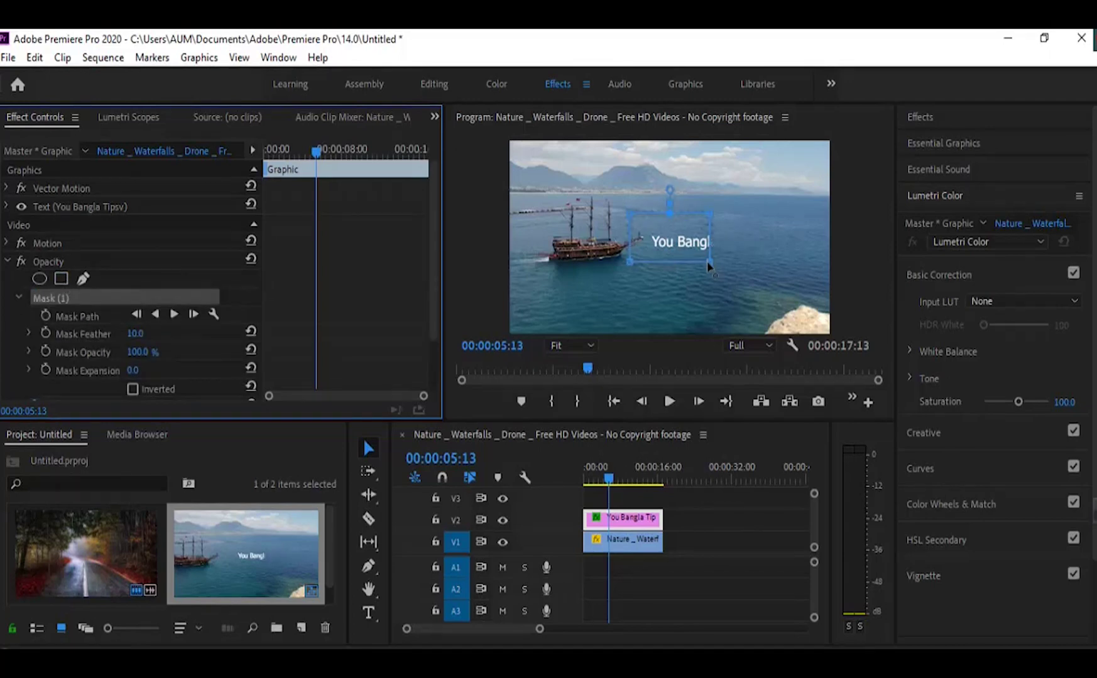
{"action": "left_click_drag", "start_coordinate": [710, 262], "coordinate": [793, 272]}
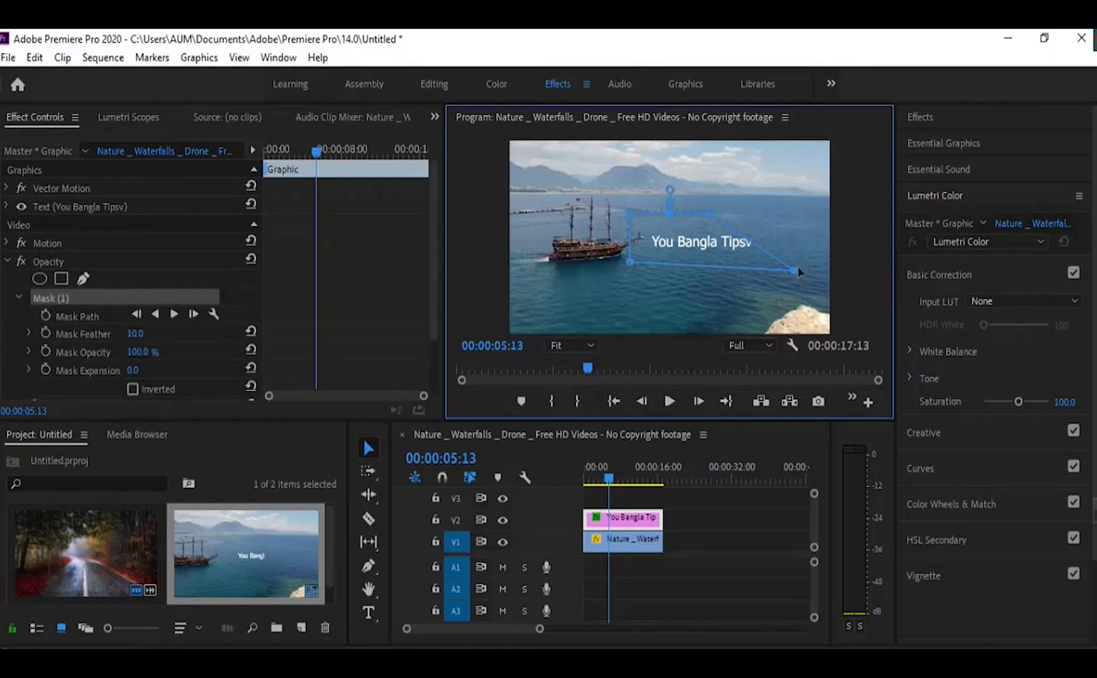
{"action": "left_click_drag", "start_coordinate": [796, 255], "coordinate": [787, 278]}
{"action": "left_click_drag", "start_coordinate": [630, 262], "coordinate": [640, 284]}
Step: Keyframe the title's Mask Path so the mask's rear edge follows the ship's bow over time, and play the result
{"action": "left_click", "coordinate": [612, 521]}
{"action": "left_click_drag", "start_coordinate": [608, 479], "coordinate": [616, 478]}
{"action": "left_click", "coordinate": [45, 316]}
{"action": "left_click", "coordinate": [53, 299]}
{"action": "left_click_drag", "start_coordinate": [634, 240], "coordinate": [660, 241]}
{"action": "left_click_drag", "start_coordinate": [617, 478], "coordinate": [625, 479]}
{"action": "left_click_drag", "start_coordinate": [640, 284], "coordinate": [658, 280]}
{"action": "left_click_drag", "start_coordinate": [631, 214], "coordinate": [656, 213]}
{"action": "left_click_drag", "start_coordinate": [659, 240], "coordinate": [673, 241]}
{"action": "left_click", "coordinate": [670, 402]}
{"action": "left_click", "coordinate": [671, 404]}
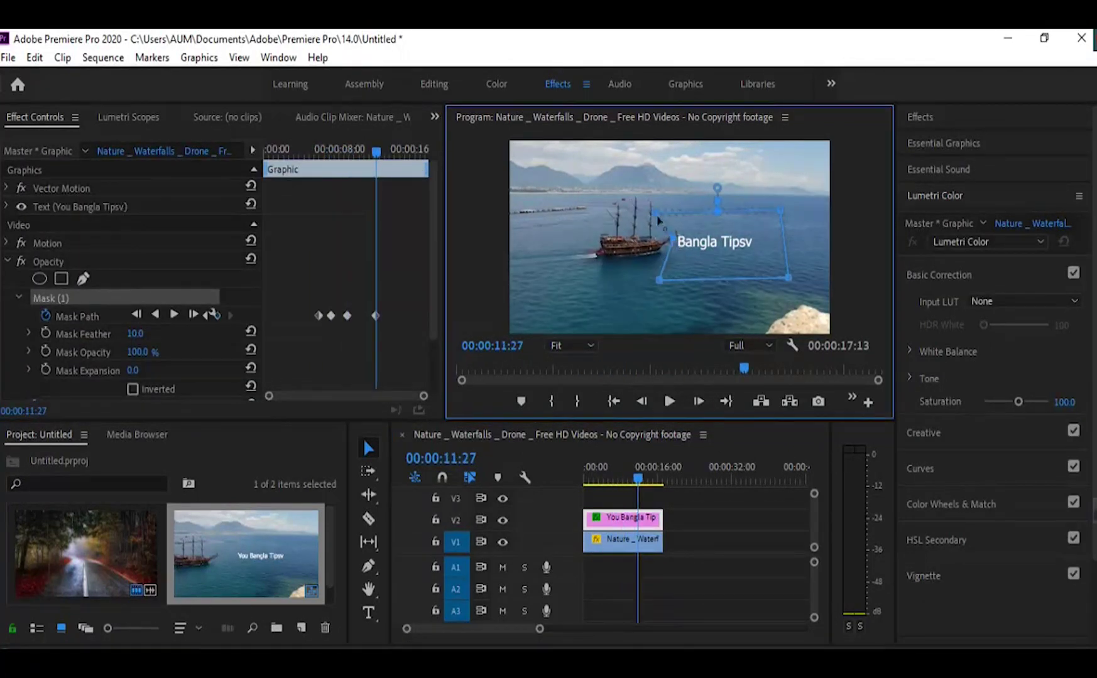
{"action": "left_click", "coordinate": [669, 402]}
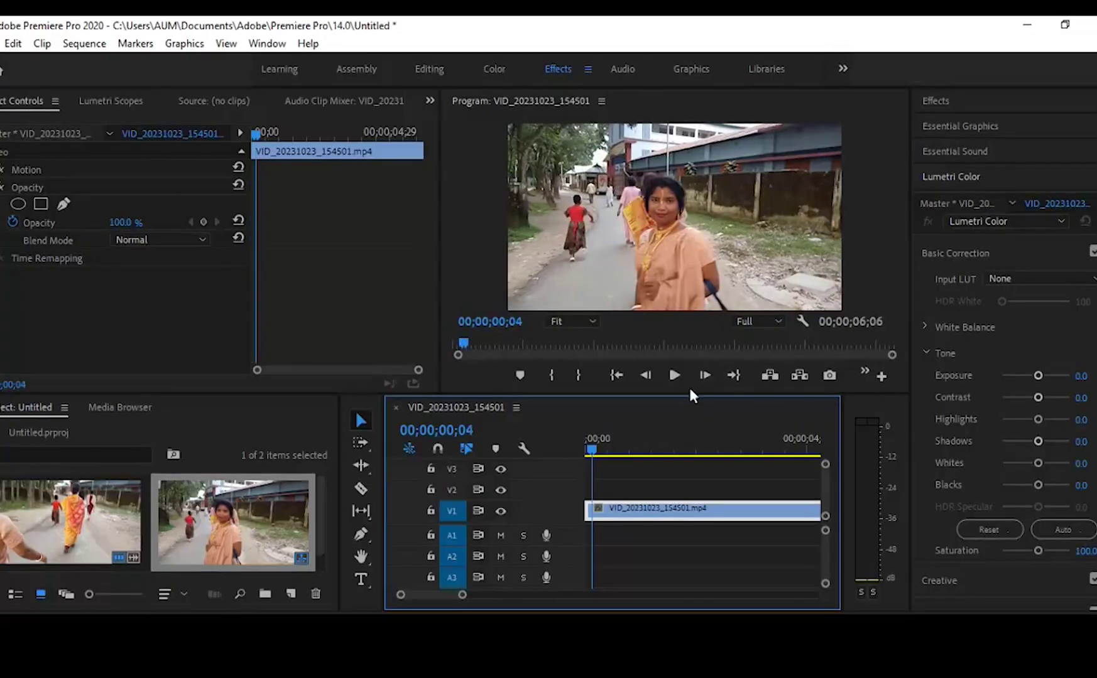
Step: Preview VID_20231023_154501.mp4, add an ellipse opacity mask at its start, and fit the mask around the smiling woman's face
{"action": "left_click", "coordinate": [677, 372]}
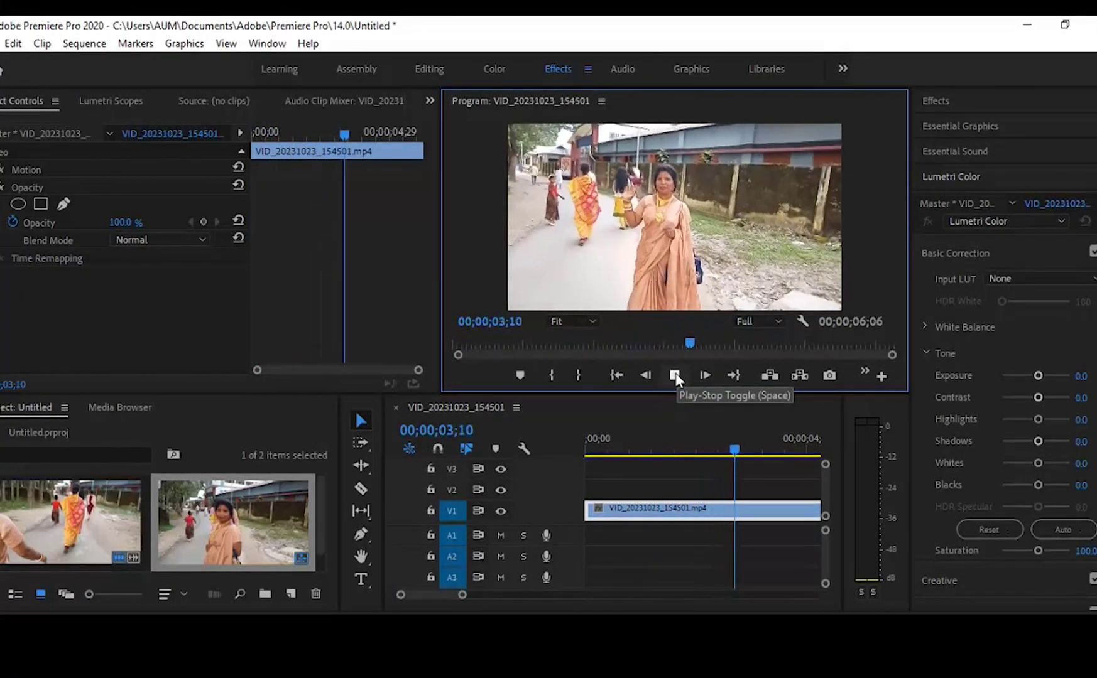
{"action": "left_click", "coordinate": [676, 374]}
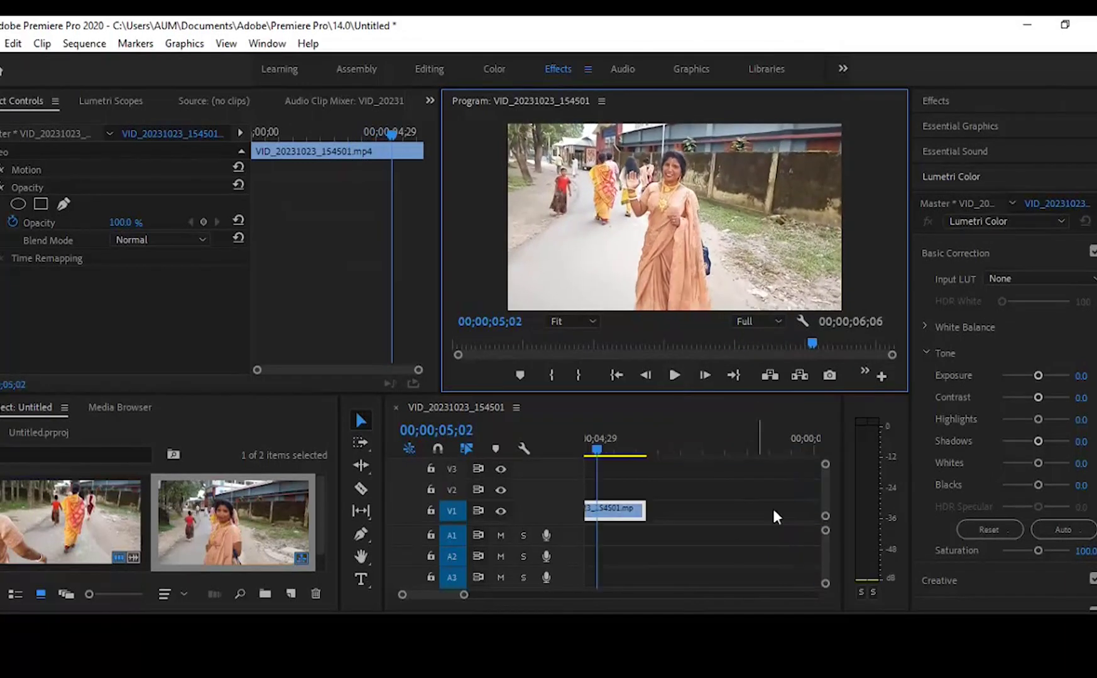
{"action": "left_click_drag", "start_coordinate": [596, 446], "coordinate": [520, 466]}
{"action": "left_click", "coordinate": [5, 102]}
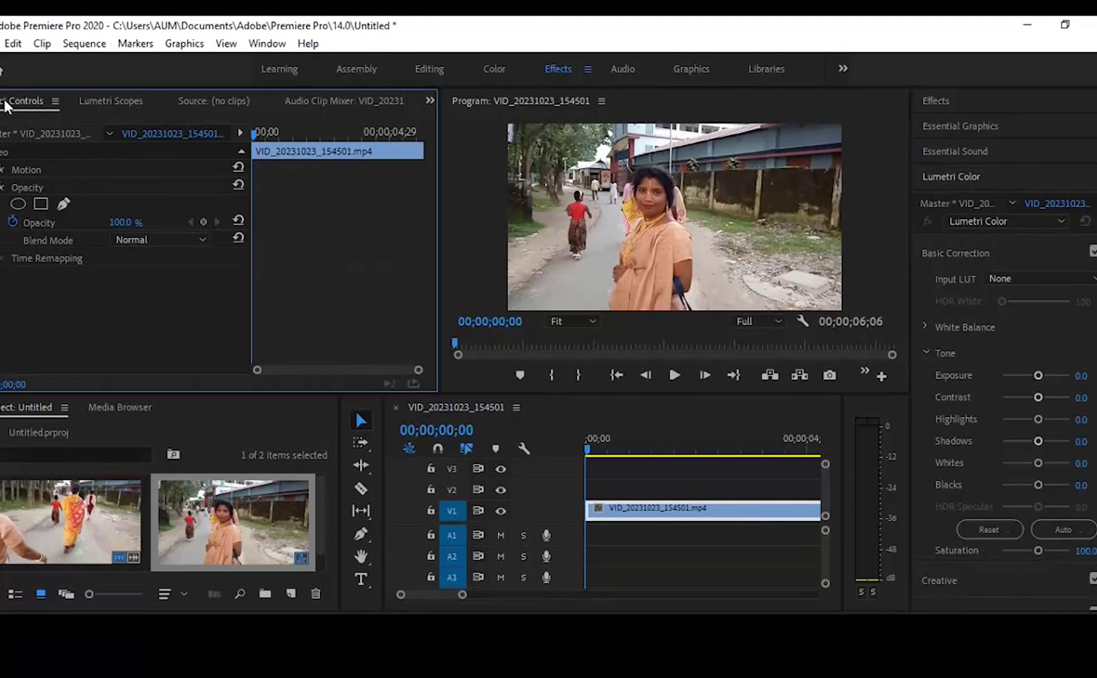
{"action": "left_click", "coordinate": [17, 205]}
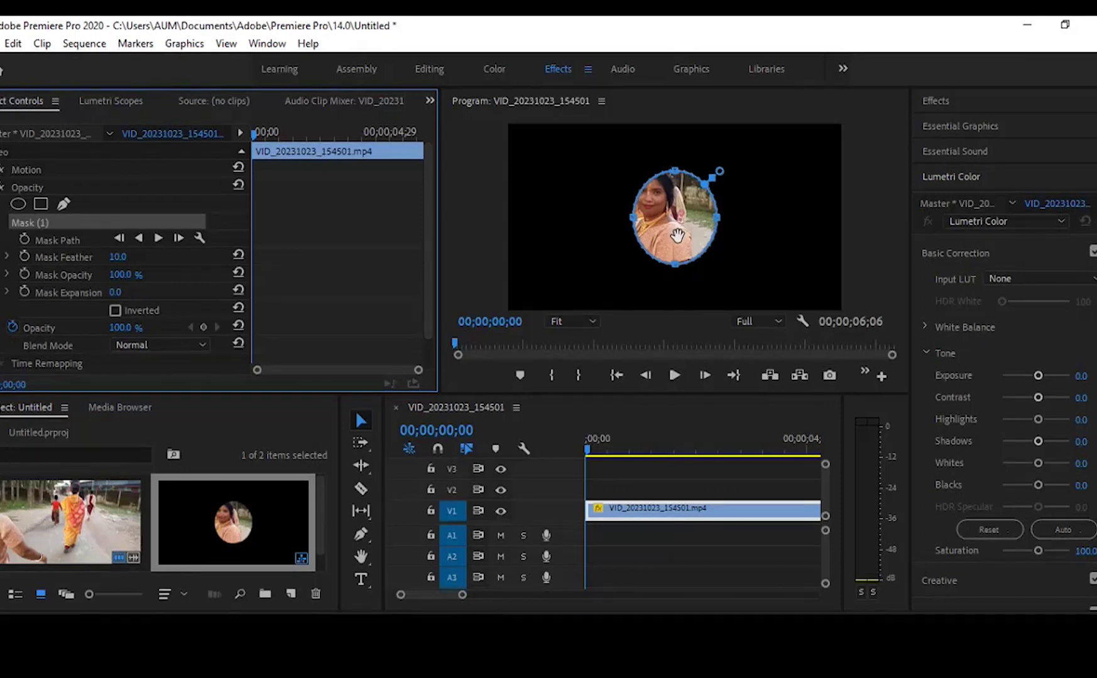
{"action": "left_click_drag", "start_coordinate": [677, 236], "coordinate": [648, 215]}
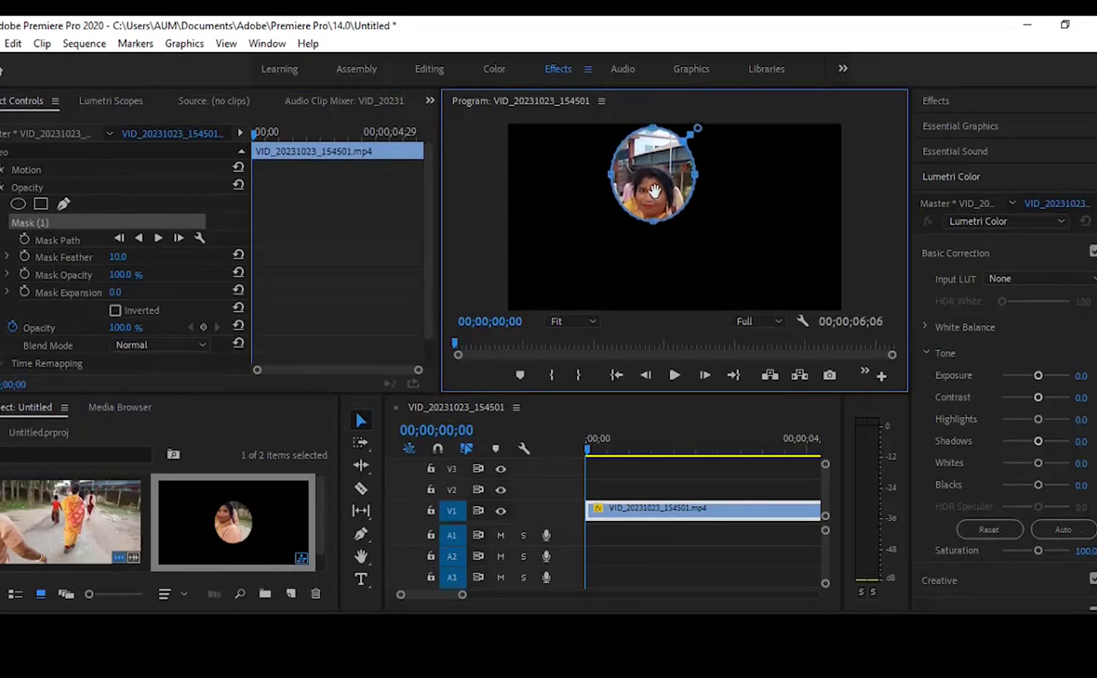
{"action": "left_click_drag", "start_coordinate": [650, 133], "coordinate": [650, 159]}
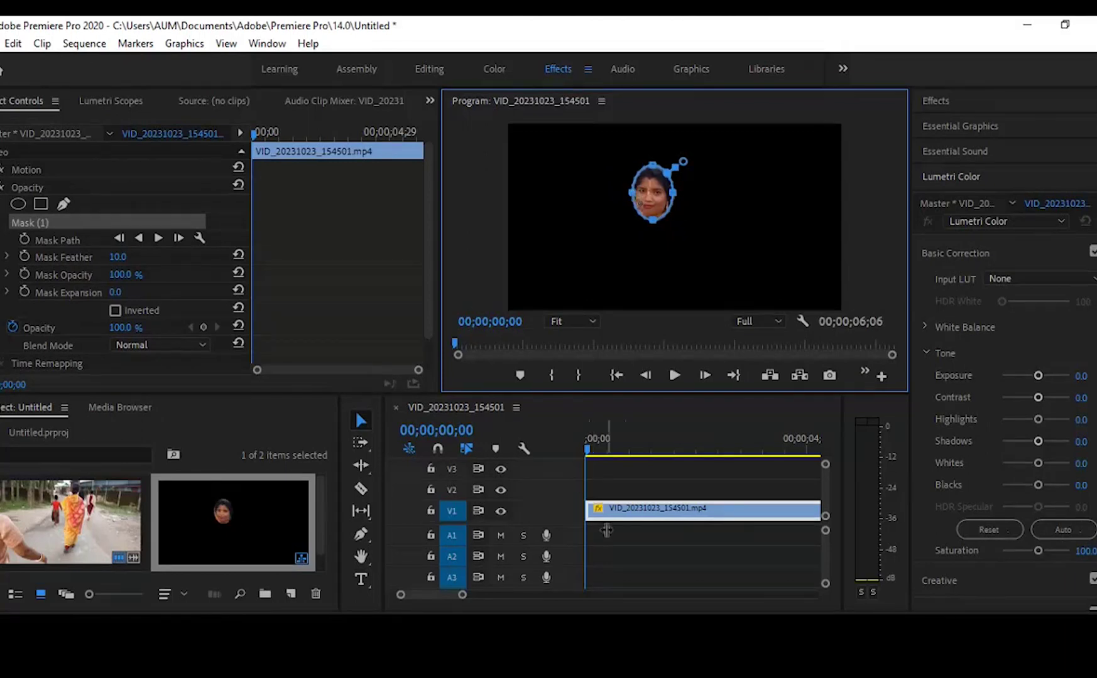
{"action": "left_click", "coordinate": [673, 375]}
{"action": "left_click_drag", "start_coordinate": [732, 450], "coordinate": [586, 450]}
{"action": "left_click_drag", "start_coordinate": [632, 193], "coordinate": [629, 192]}
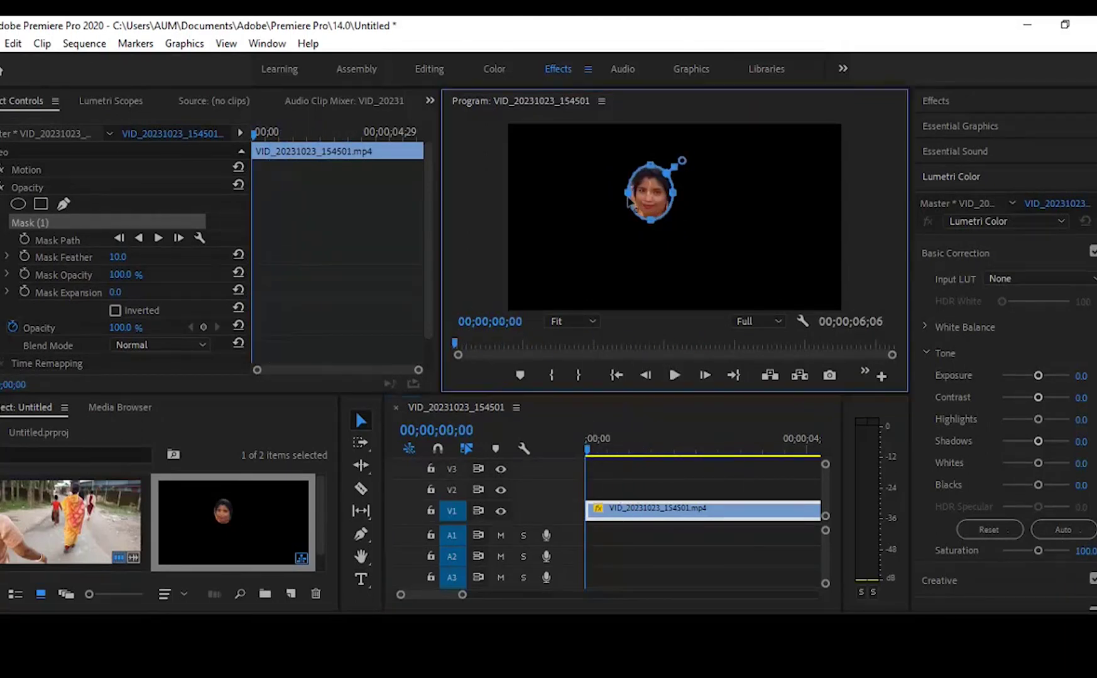
Step: Track the face mask forward through the whole clip and play the tracked result from the start
{"action": "left_click", "coordinate": [158, 238]}
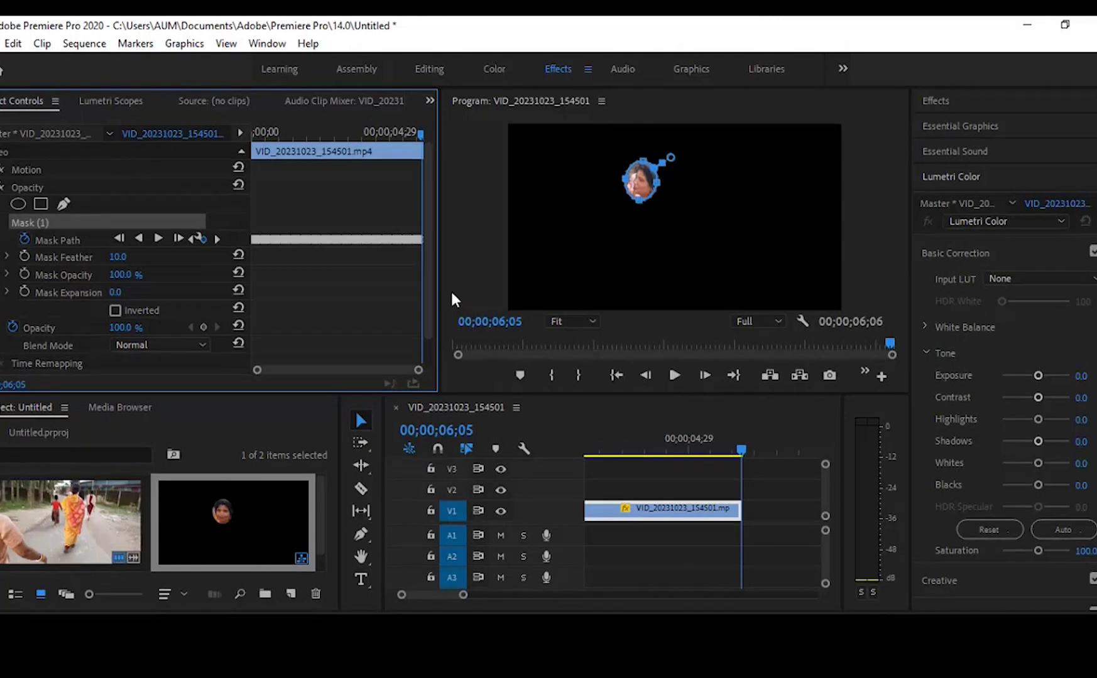
{"action": "left_click_drag", "start_coordinate": [735, 452], "coordinate": [510, 453]}
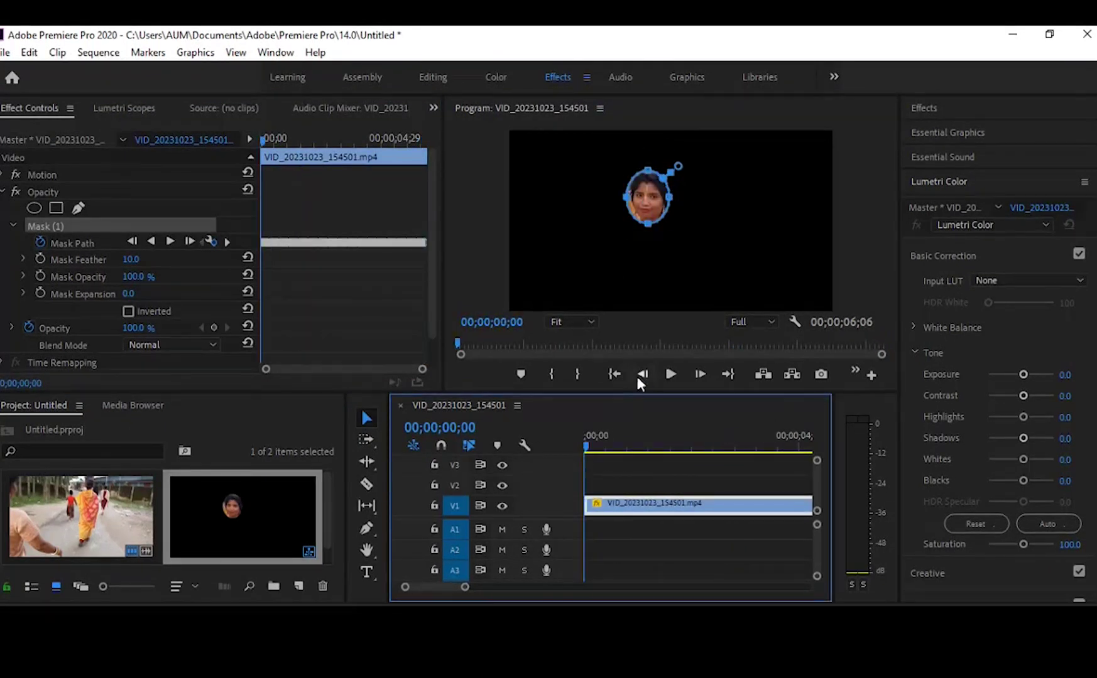
{"action": "left_click", "coordinate": [669, 375]}
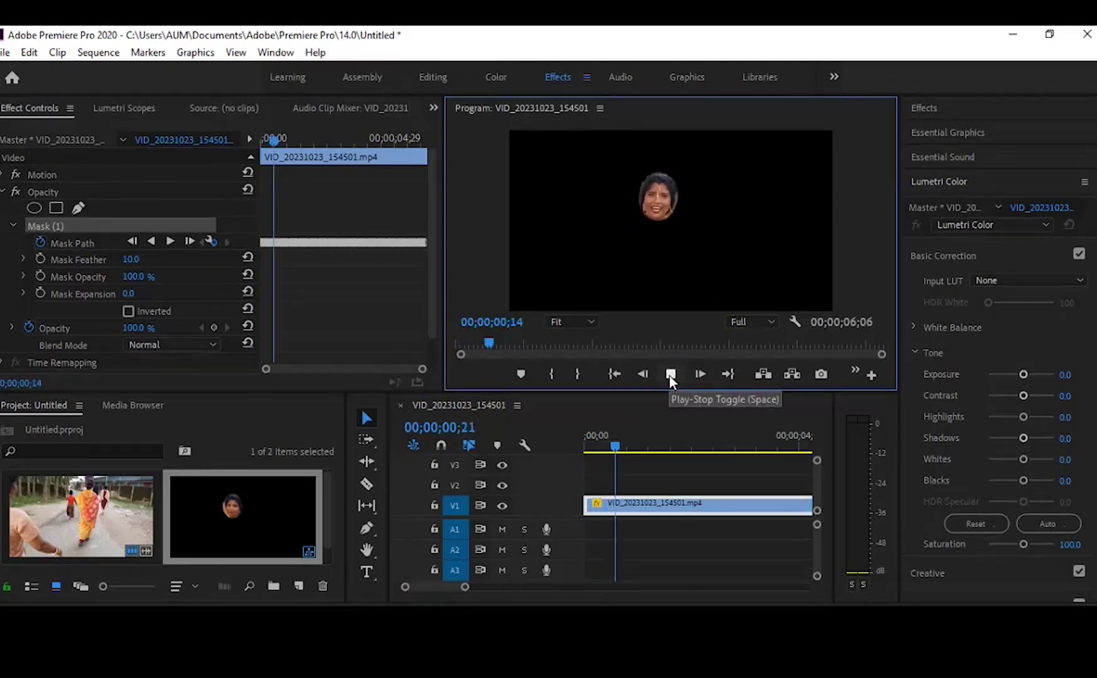